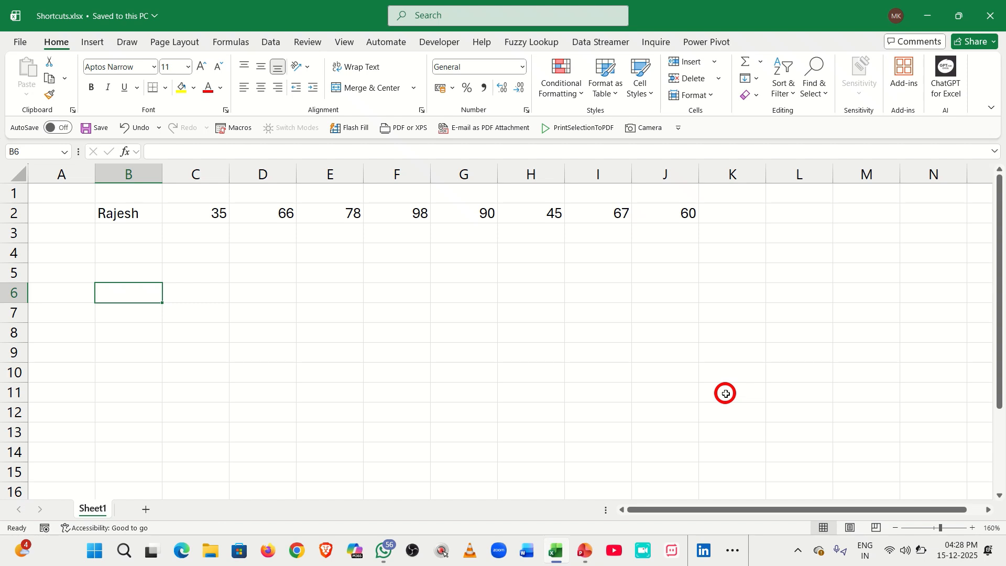
# Select row 2 from the name label in B2 across the eight scores to J2.
pyautogui.click(107, 212)
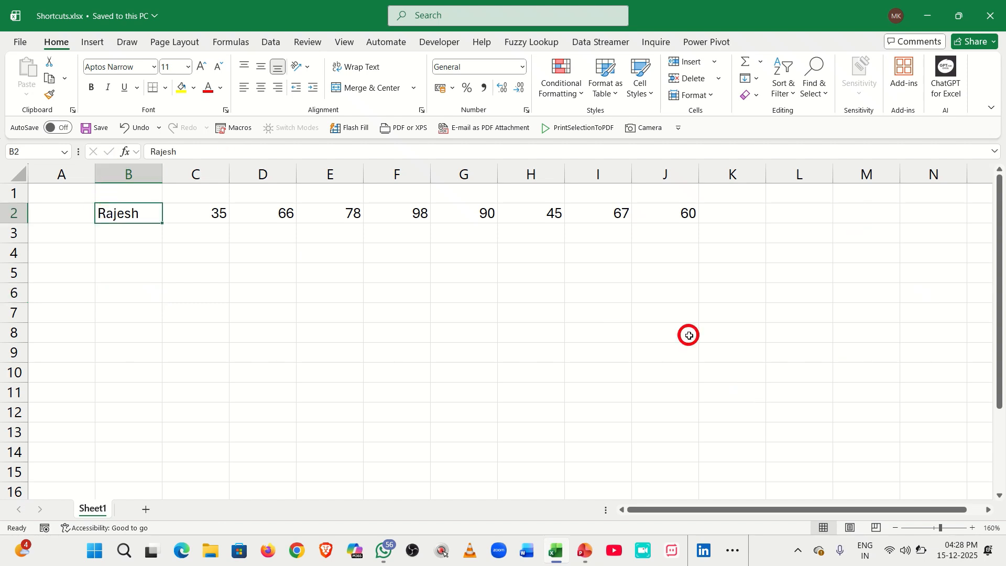
pyautogui.hotkey('ctrl', 'shift', 'Right')
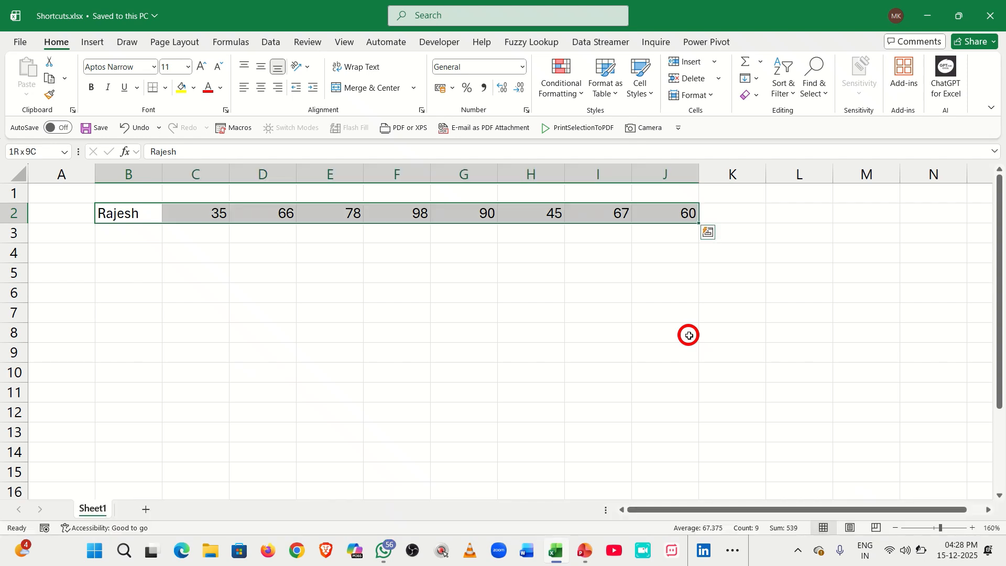
# Create a named range for C2:J2 using the left-column label in B2 as its name.
pyautogui.click(221, 38)
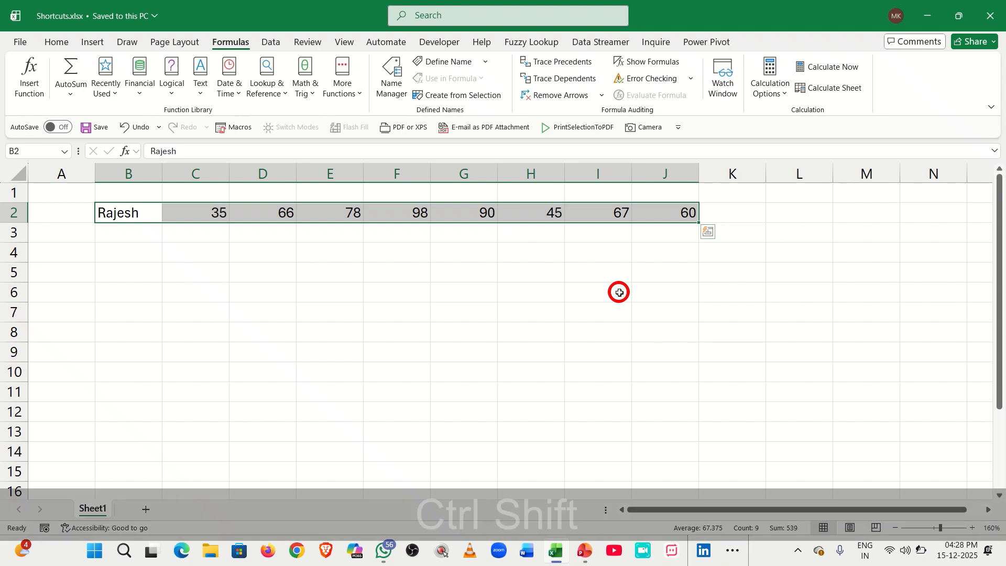
pyautogui.hotkey('ctrl', 'shift', 'F3')
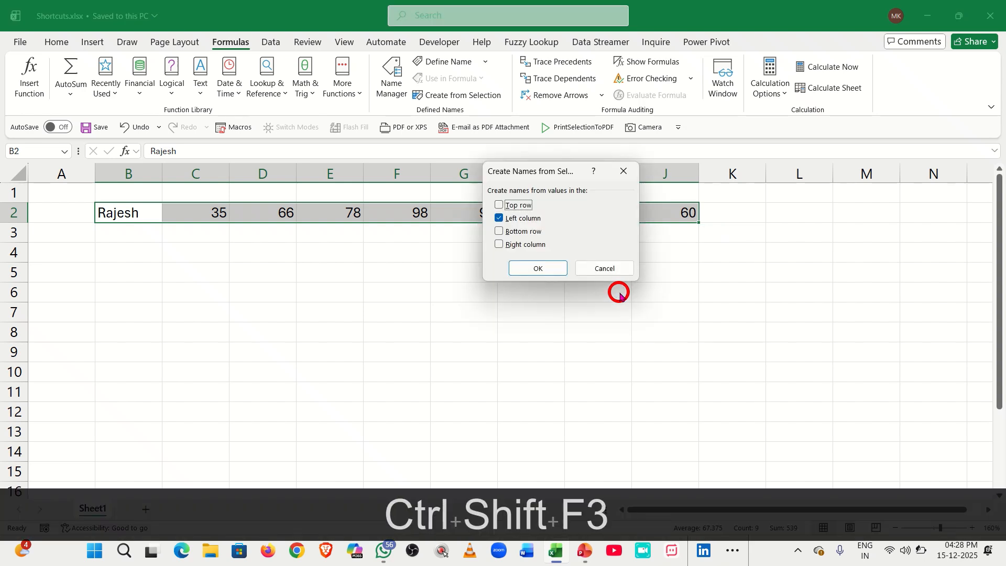
pyautogui.moveTo(551, 171); pyautogui.dragTo(534, 153)
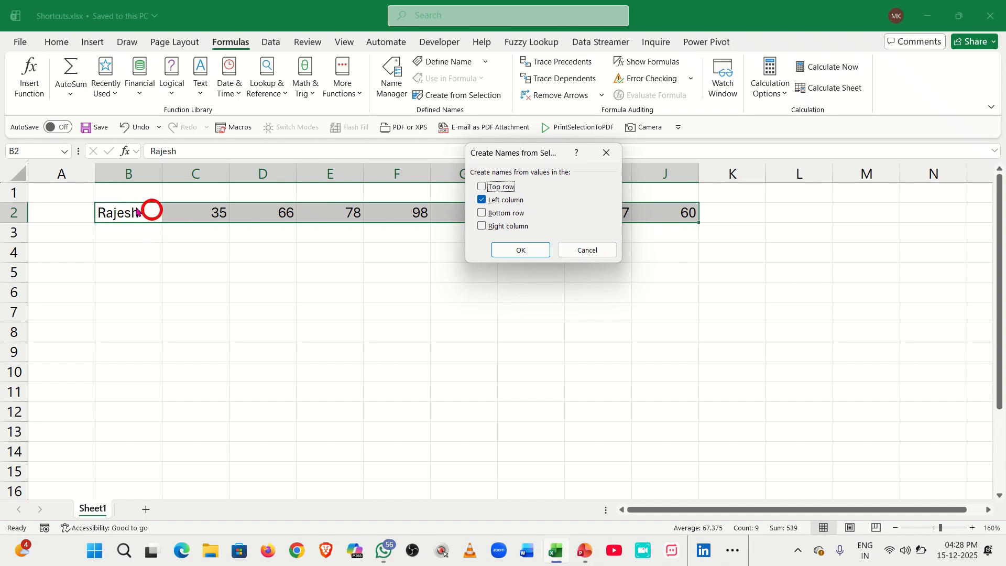
pyautogui.click(507, 250)
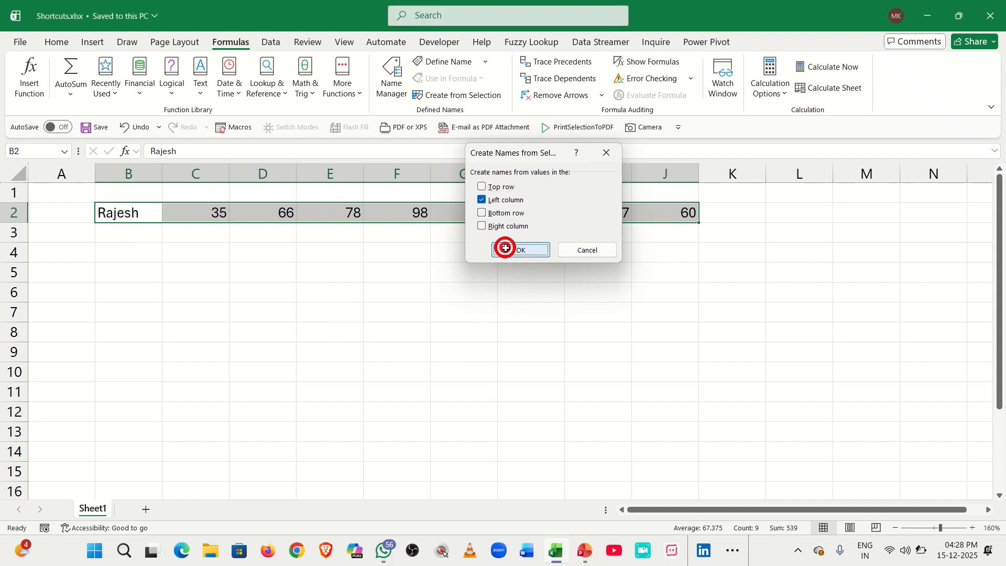
# Put an AVERAGE formula over the named score range in D8, giving 67.375.
pyautogui.click(252, 323)
pyautogui.write('=')
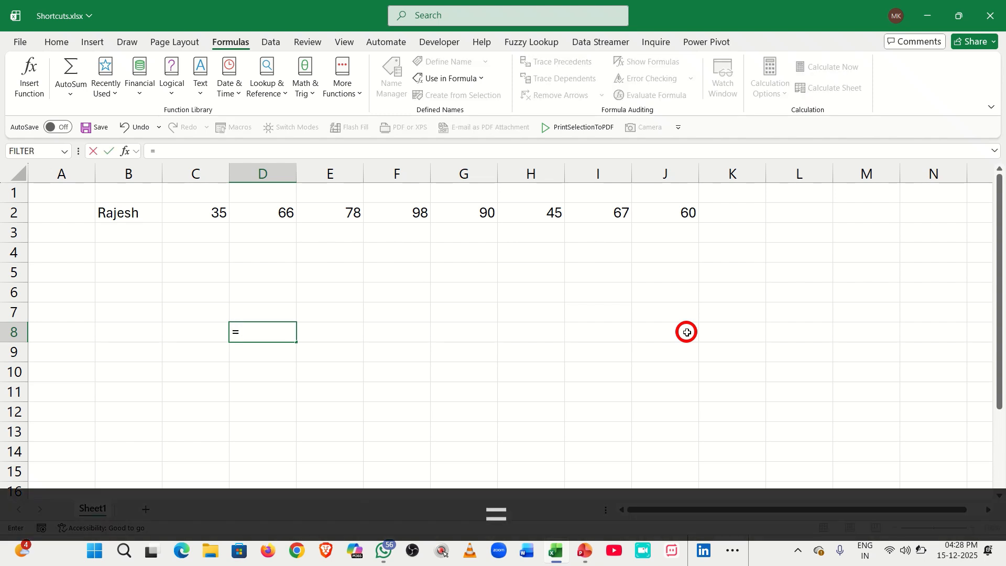
pyautogui.write('aver')
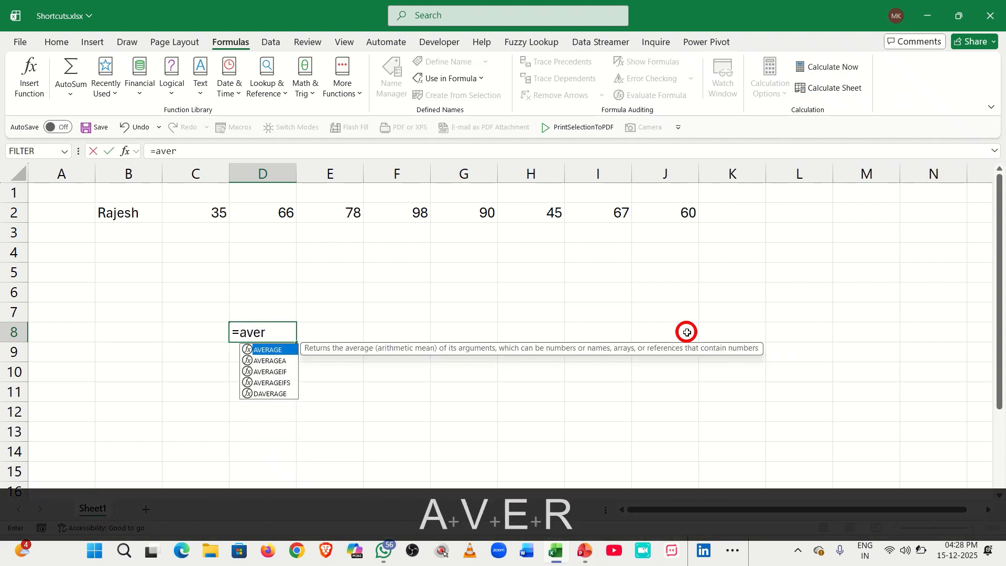
pyautogui.press('Tab')
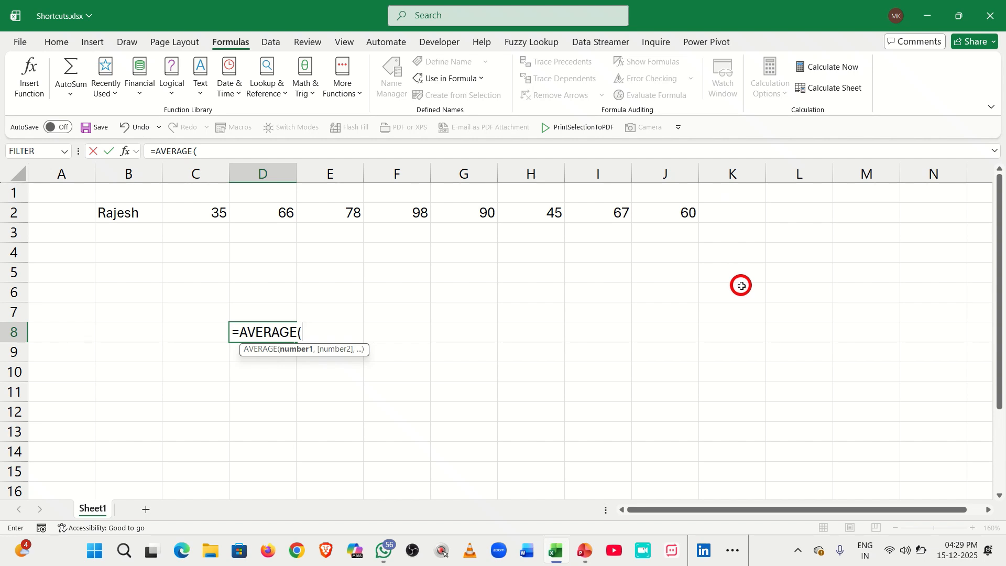
pyautogui.write('raje')
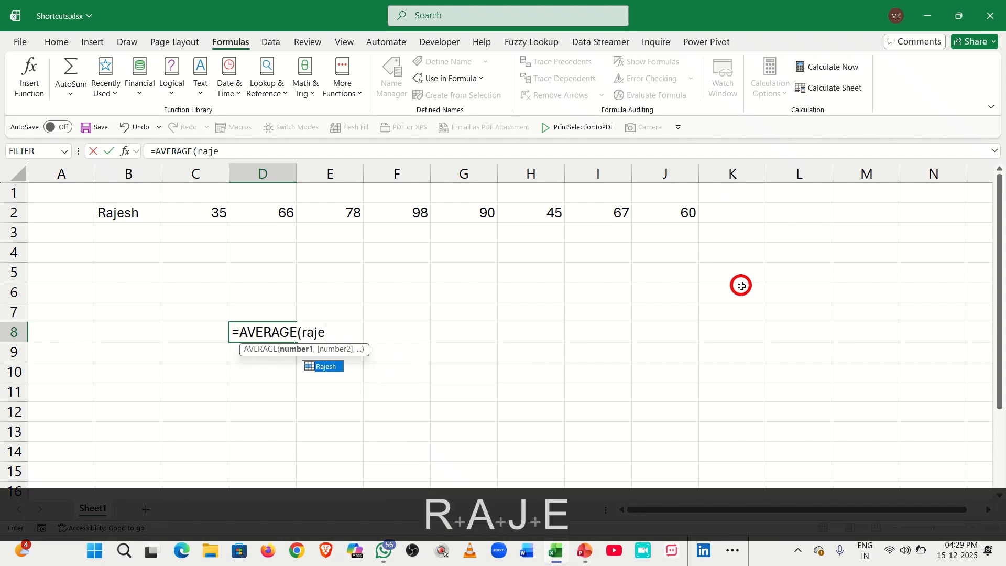
pyautogui.press('Tab')
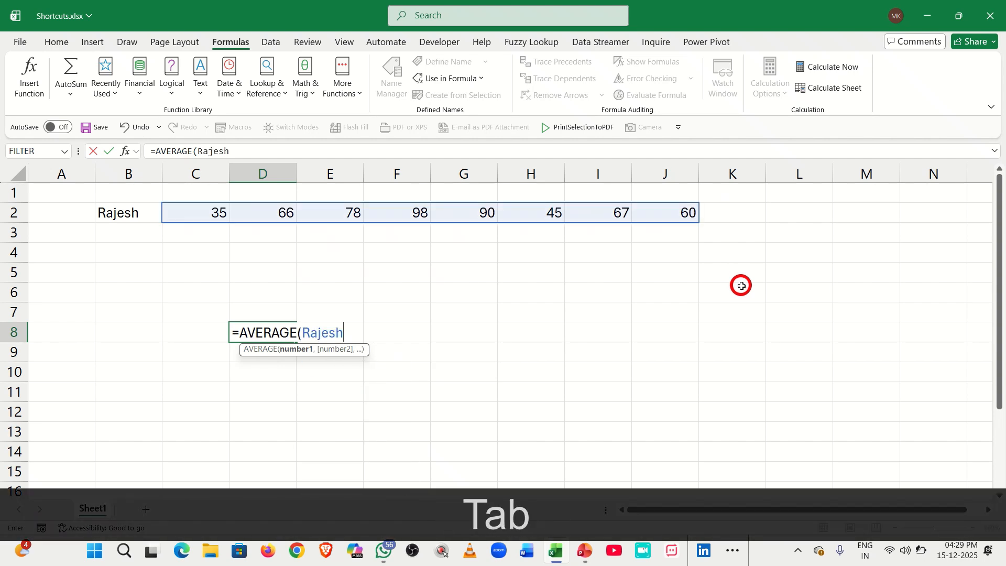
pyautogui.write(')')
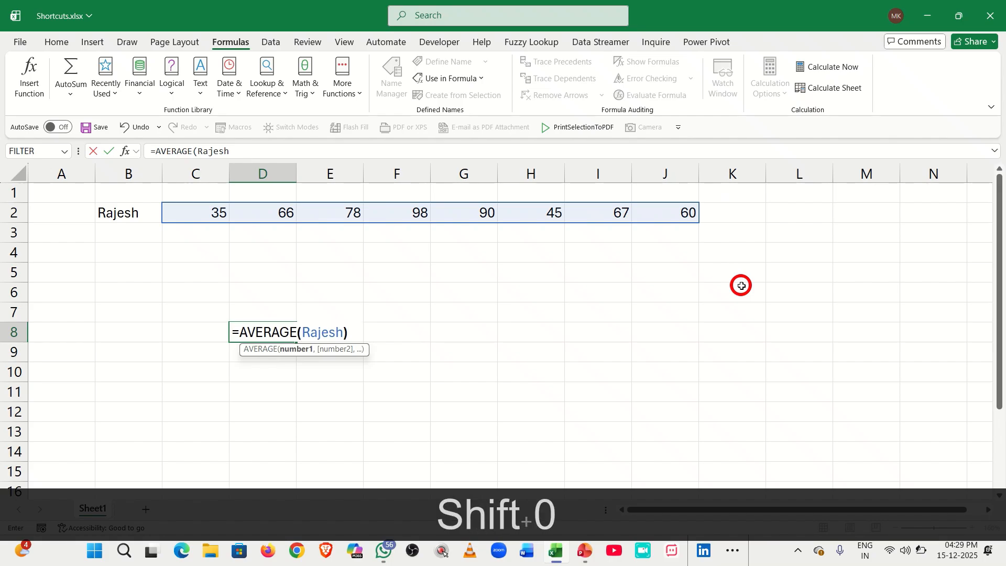
pyautogui.press('Return')
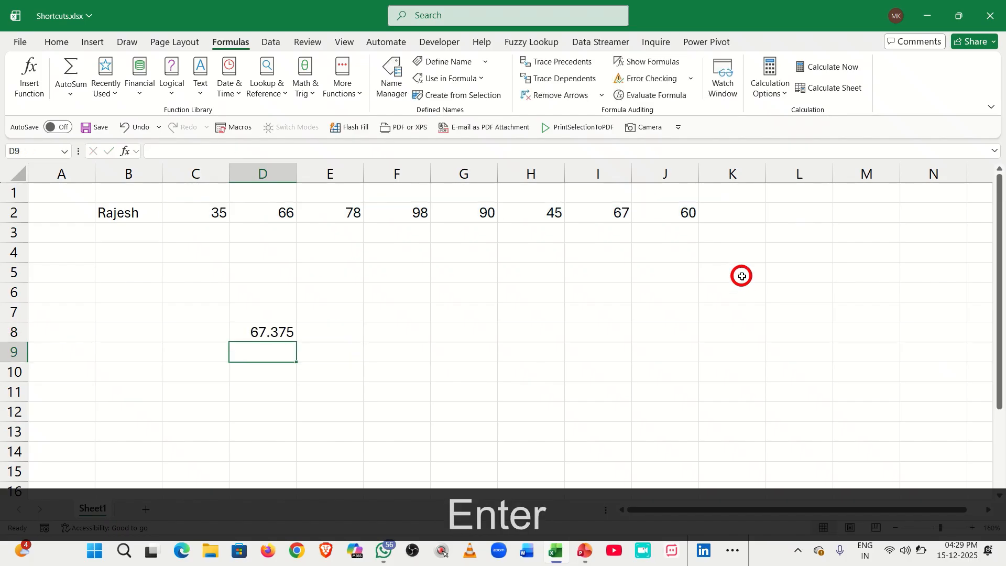
pyautogui.click(280, 324)
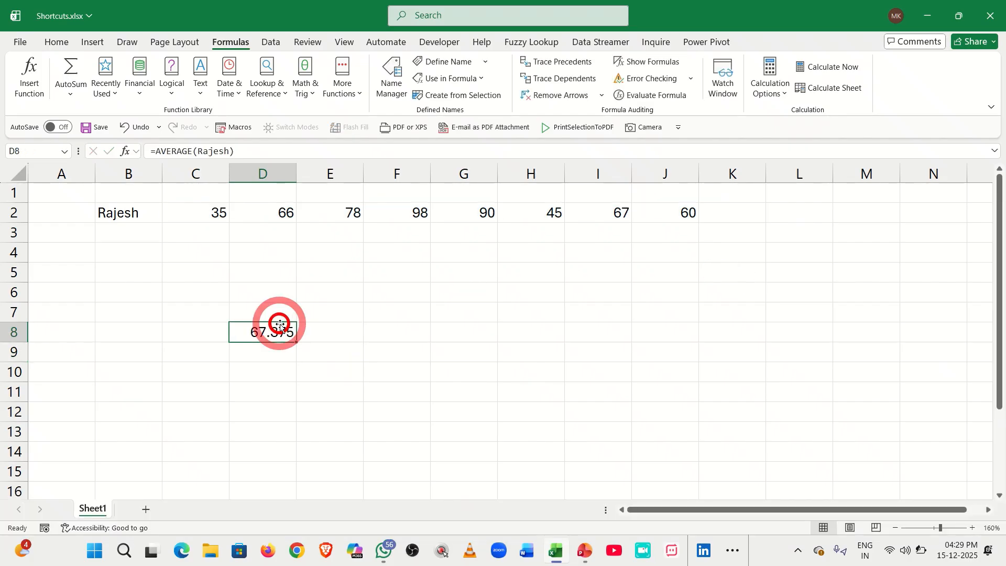
# Put a SUM formula over the named score range in F8, giving 539.
pyautogui.click(424, 327)
pyautogui.write('=su')
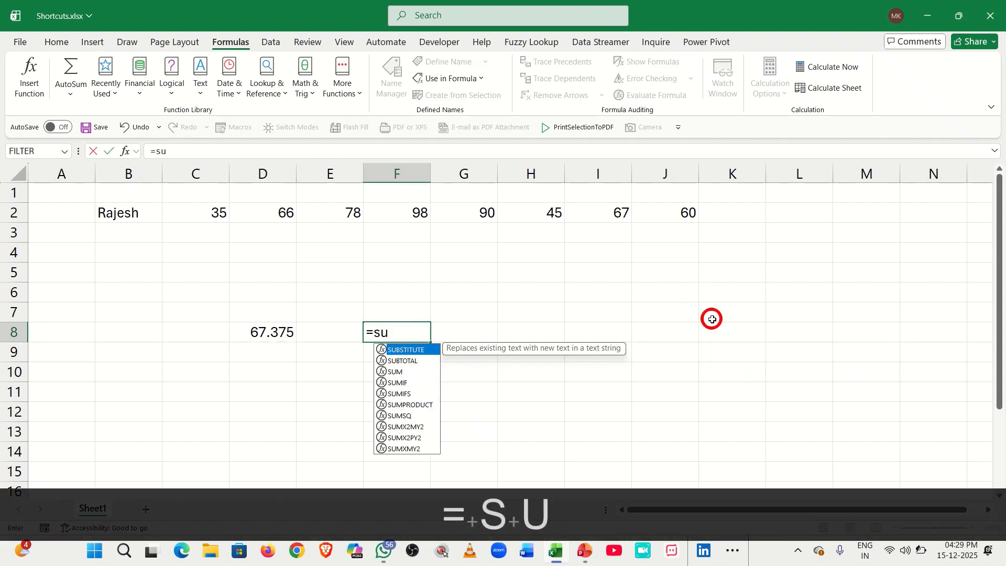
pyautogui.write('m')
pyautogui.press('Tab')
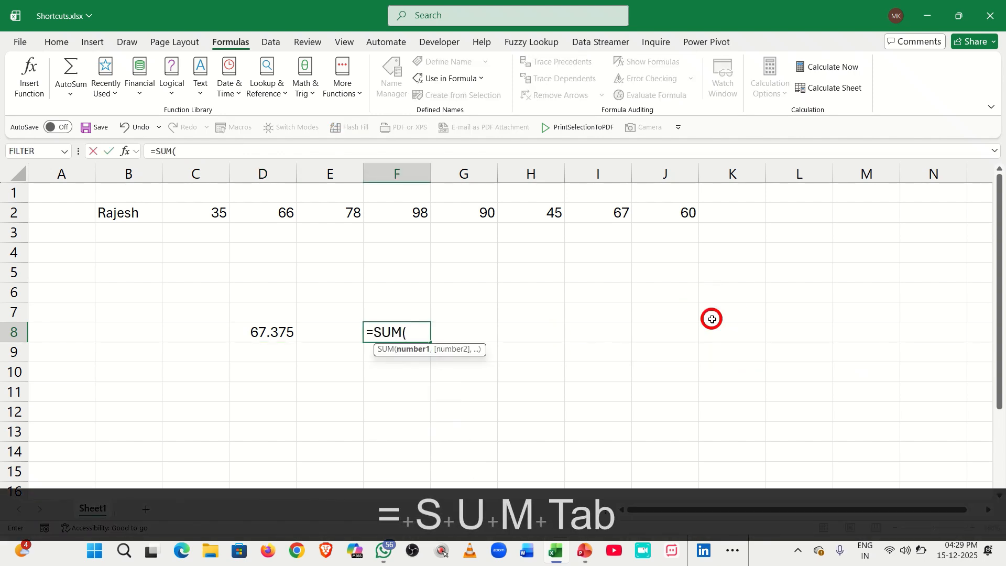
pyautogui.write('raj')
pyautogui.press('Tab')
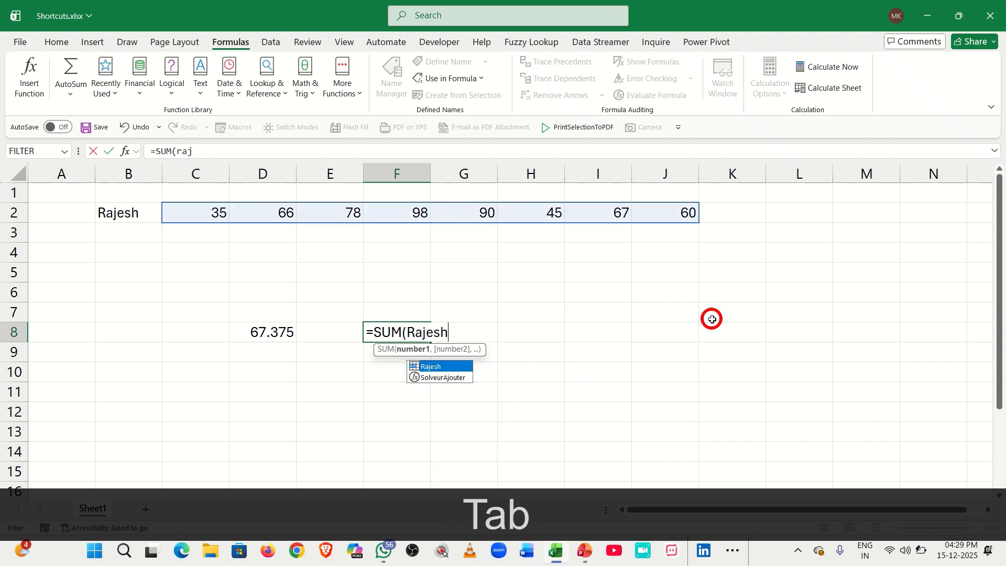
pyautogui.write(')')
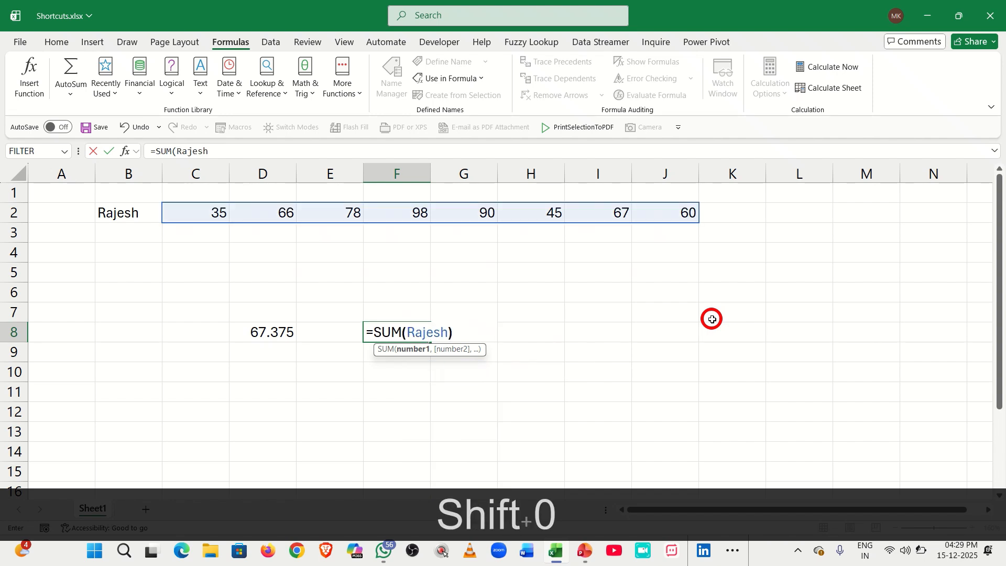
pyautogui.press('Return')
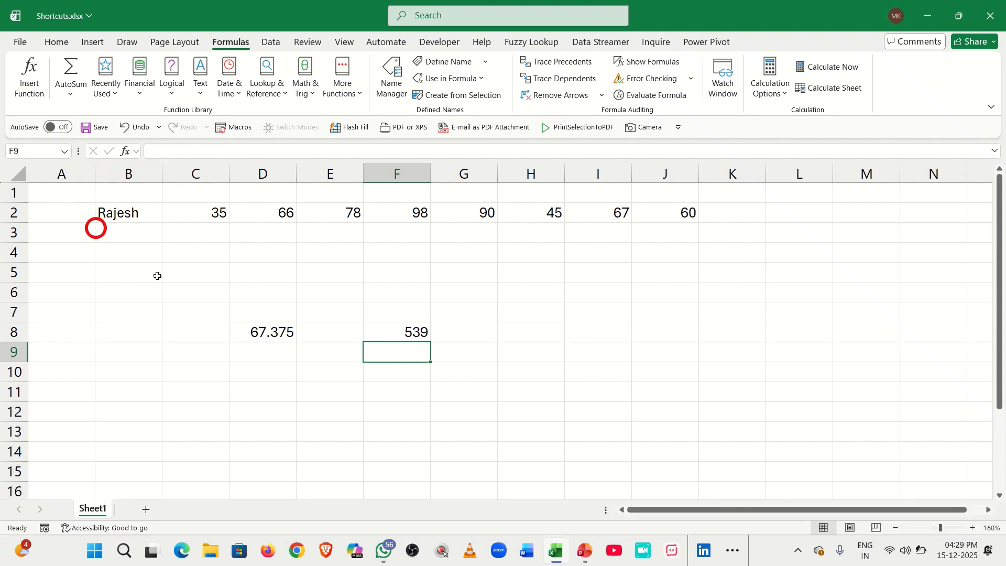
pyautogui.click(278, 334)
# Delete the average in D8 and the total in F8, leaving only row 2's data.
pyautogui.press('Delete')
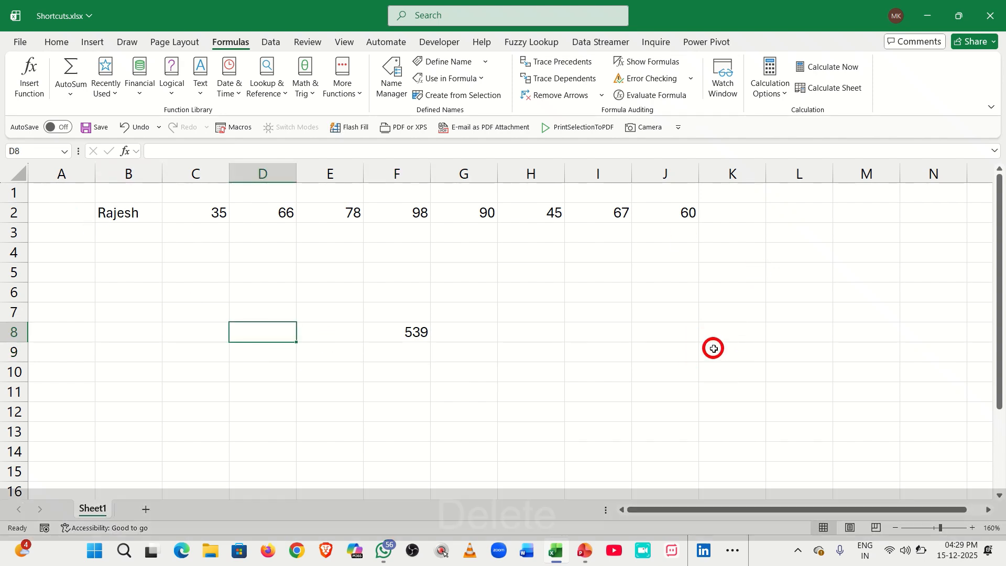
pyautogui.click(394, 332)
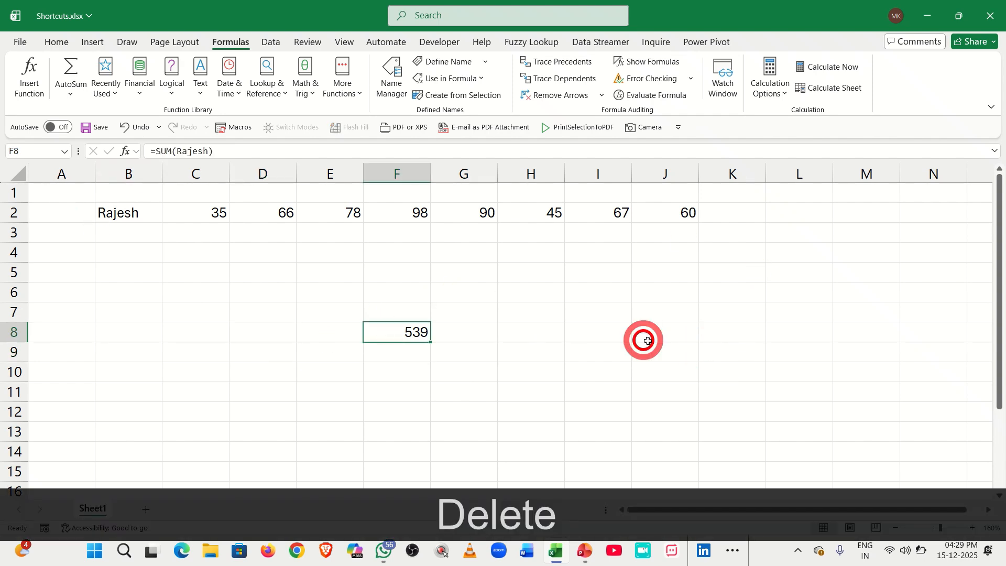
pyautogui.press('Delete')
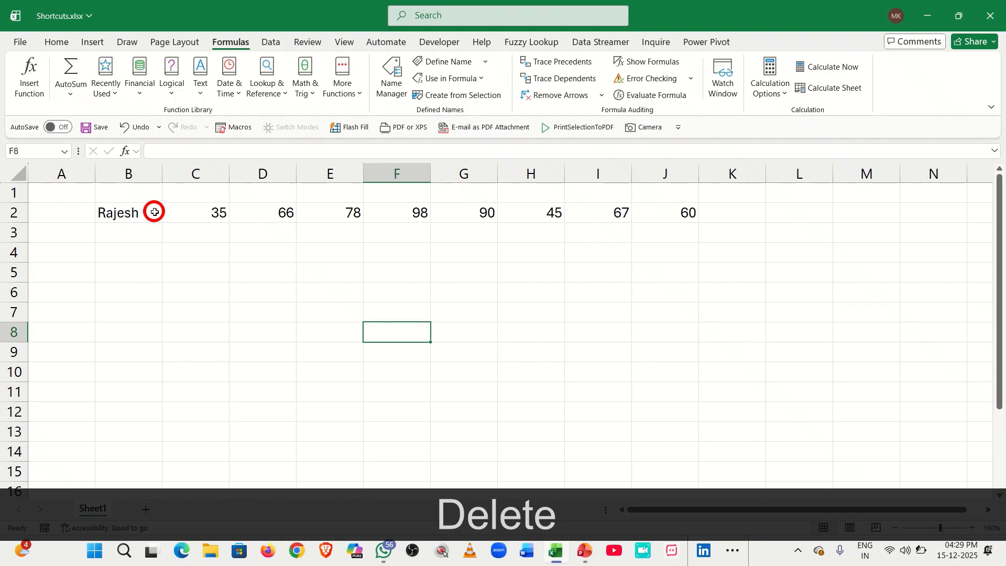
pyautogui.click(154, 213)
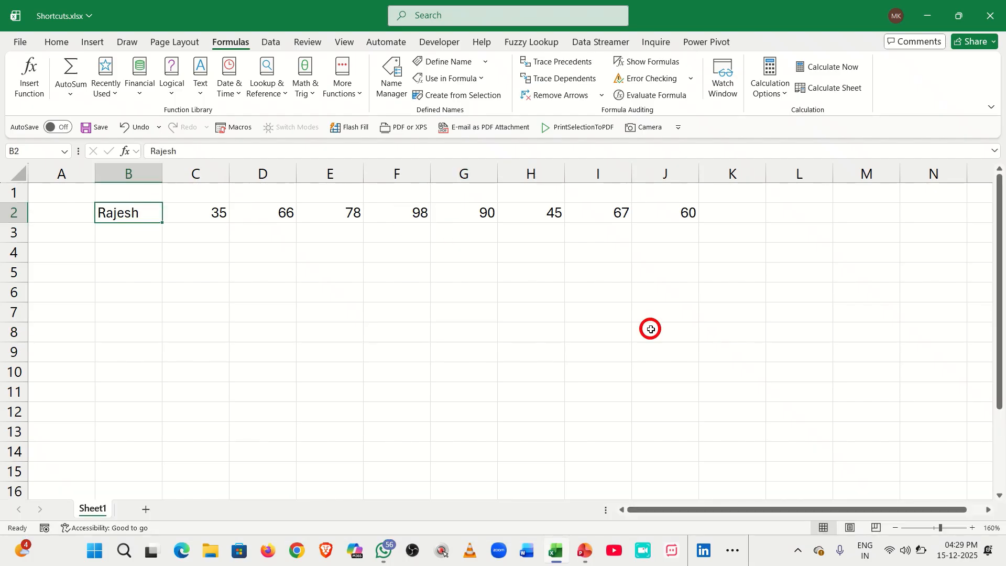
pyautogui.click(201, 325)
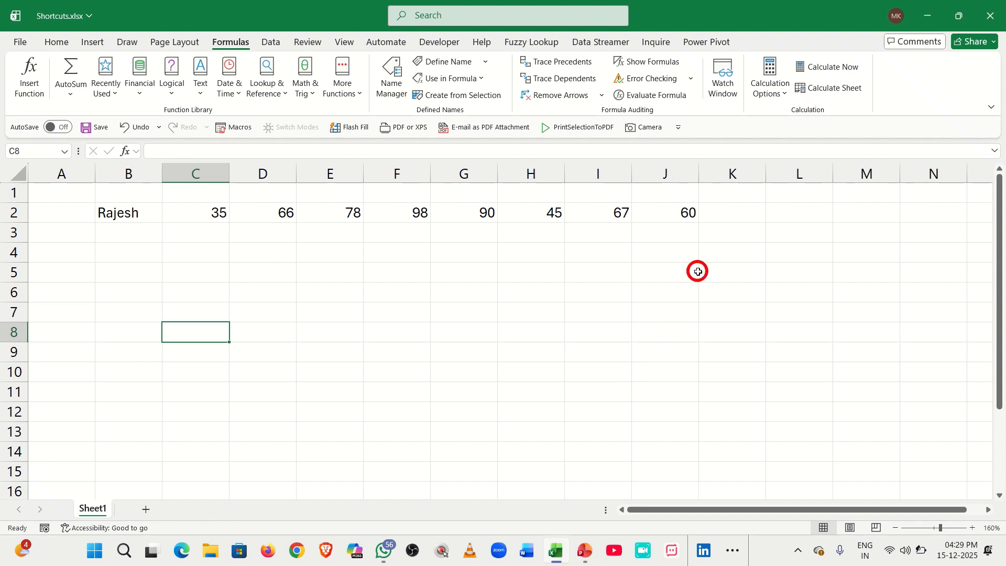
# Start renaming the sheet with Alt+H, O, R, type 'Shortcuts', then erase it back to blank.
pyautogui.hotkey('alt', 'h')
pyautogui.press('o')
pyautogui.press('r')
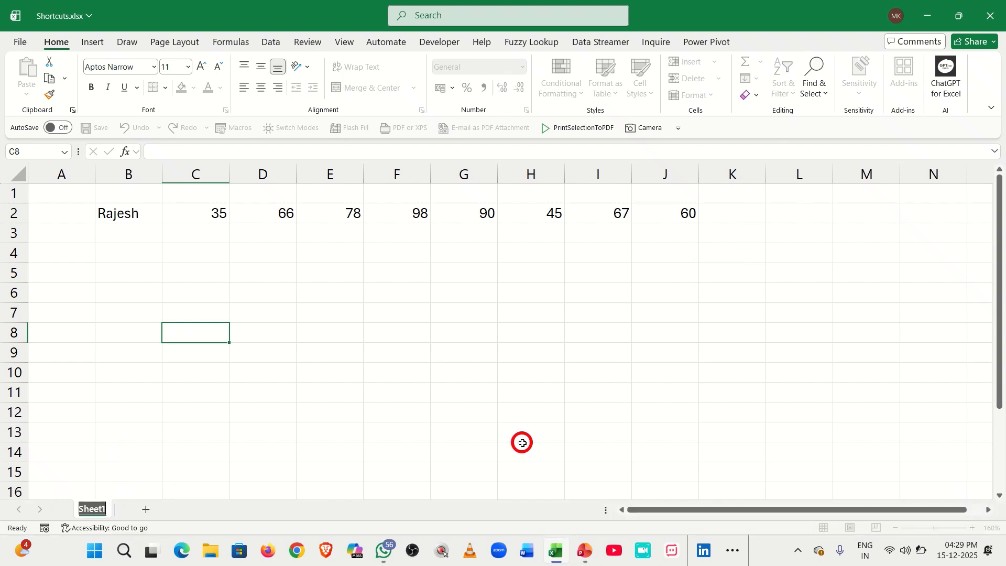
pyautogui.press('capslock')
pyautogui.write('S')
pyautogui.press('capslock')
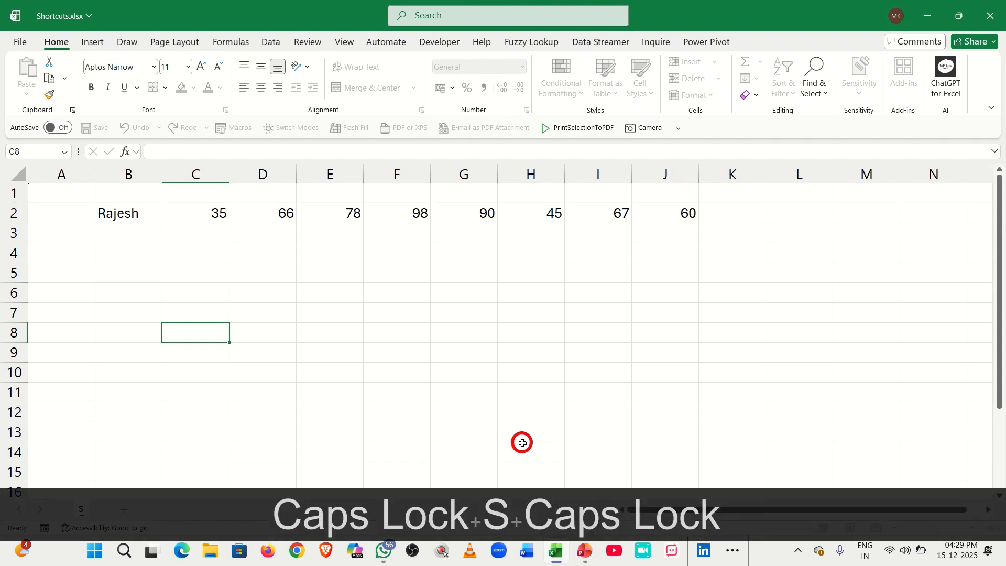
pyautogui.write('hort')
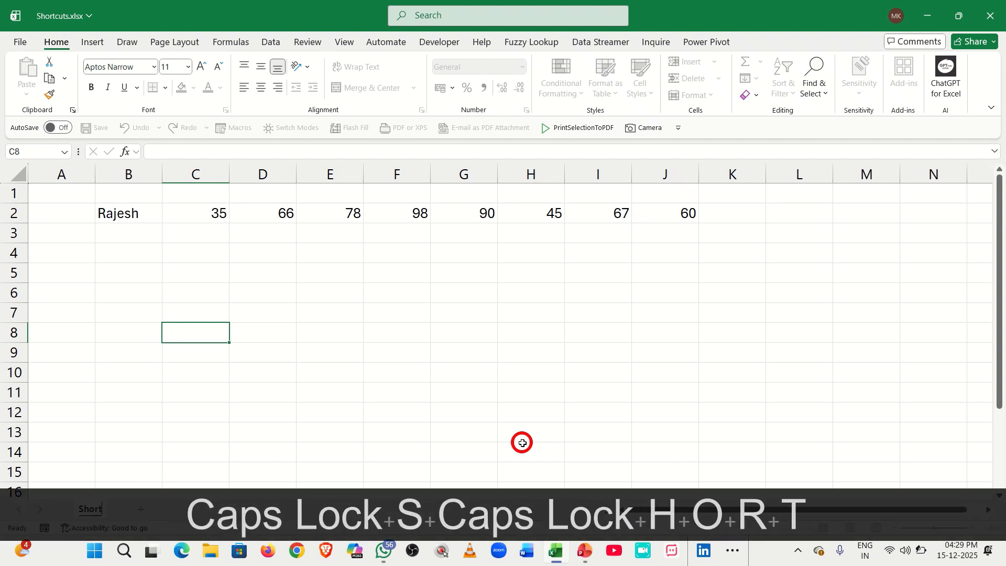
pyautogui.write('cuts')
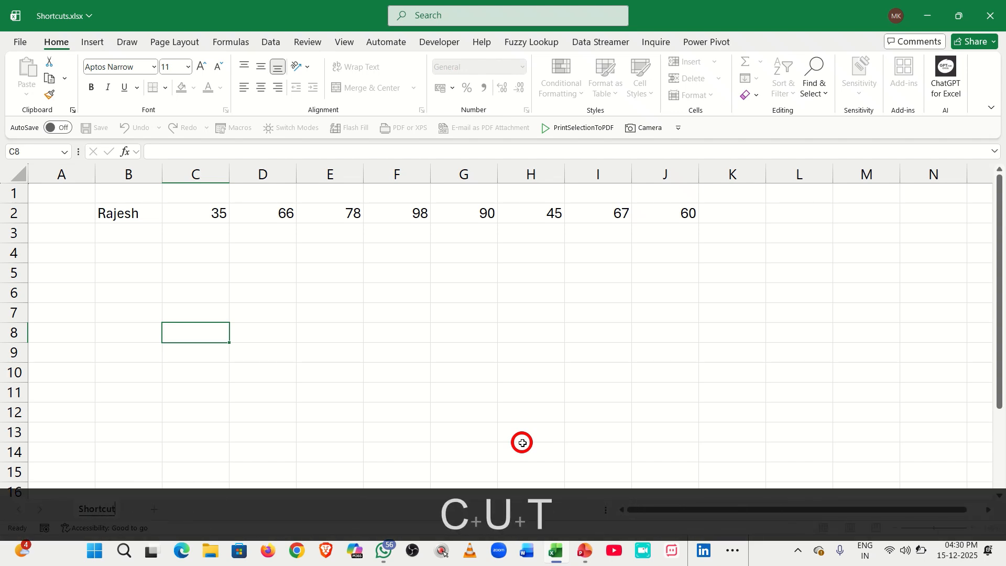
pyautogui.press('BackSpace')
pyautogui.press('BackSpace')
pyautogui.press('BackSpace')
pyautogui.press('BackSpace')
pyautogui.press('BackSpace')
pyautogui.press('BackSpace')
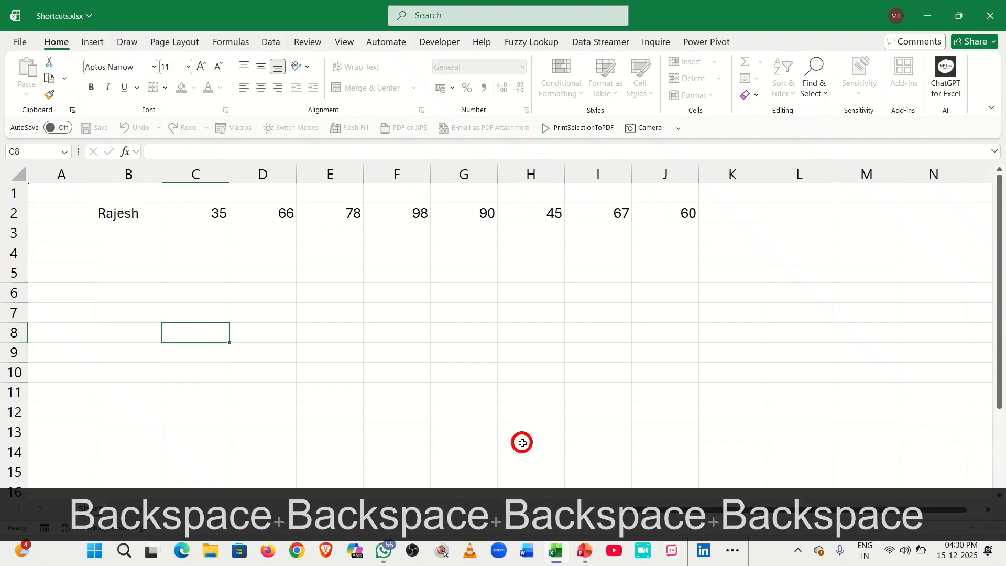
pyautogui.press('BackSpace')
pyautogui.press('BackSpace')
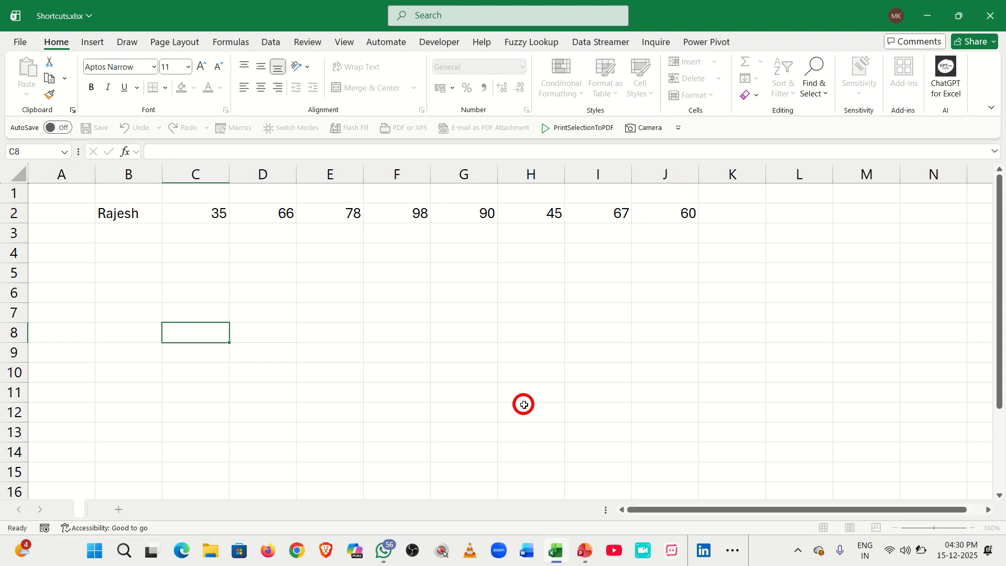
pyautogui.click(356, 288)
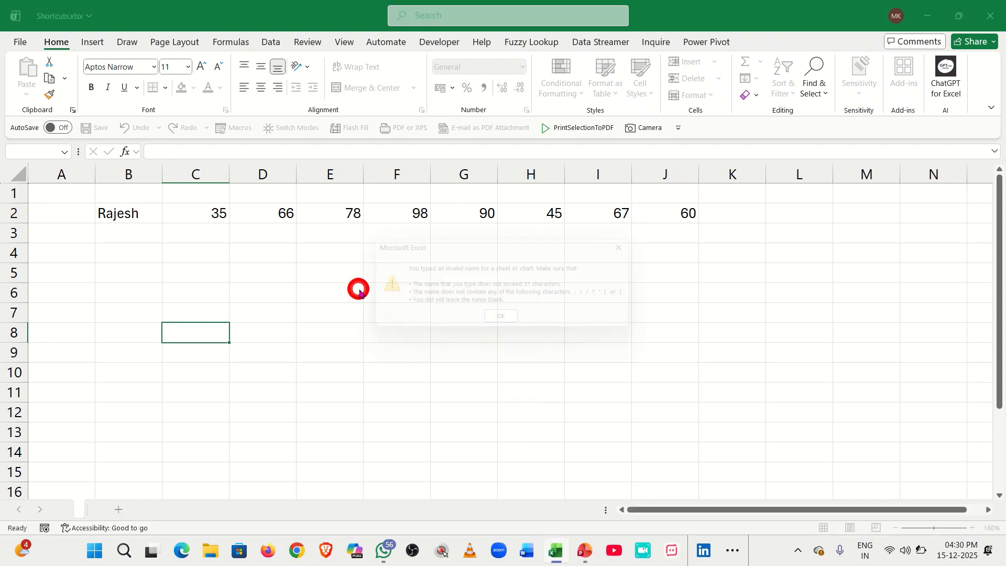
pyautogui.click(509, 320)
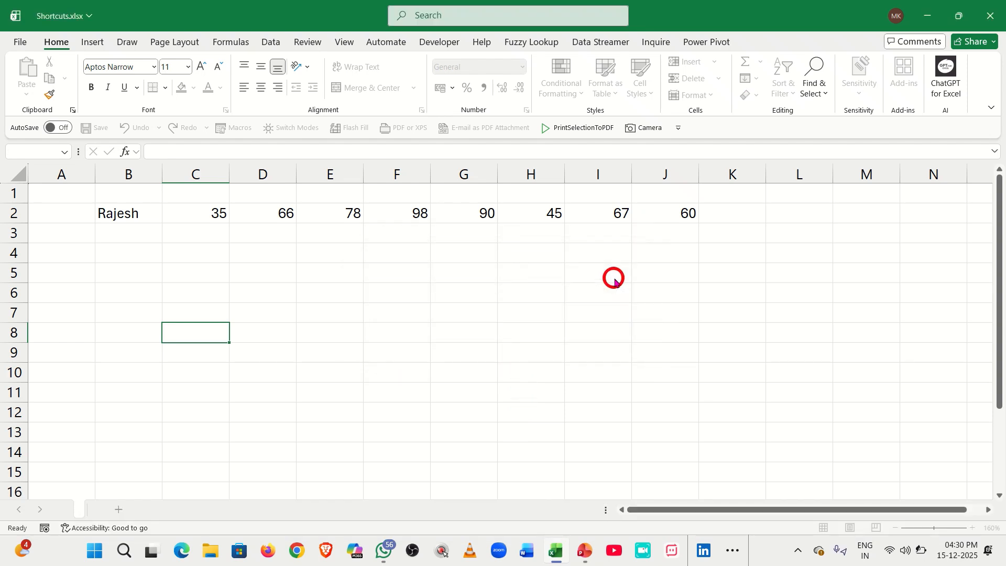
pyautogui.click(612, 278)
pyautogui.click(507, 323)
pyautogui.click(345, 299)
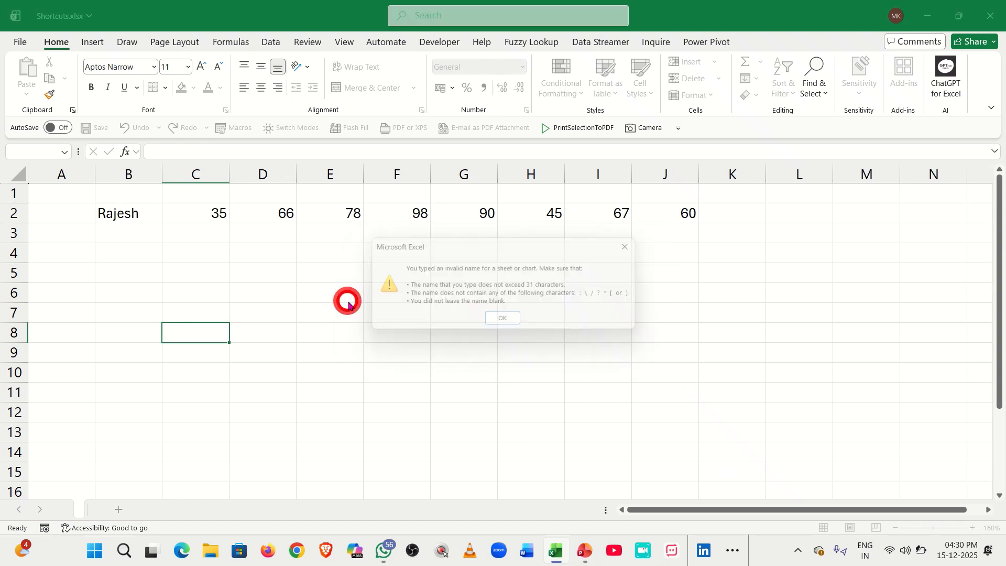
pyautogui.click(493, 321)
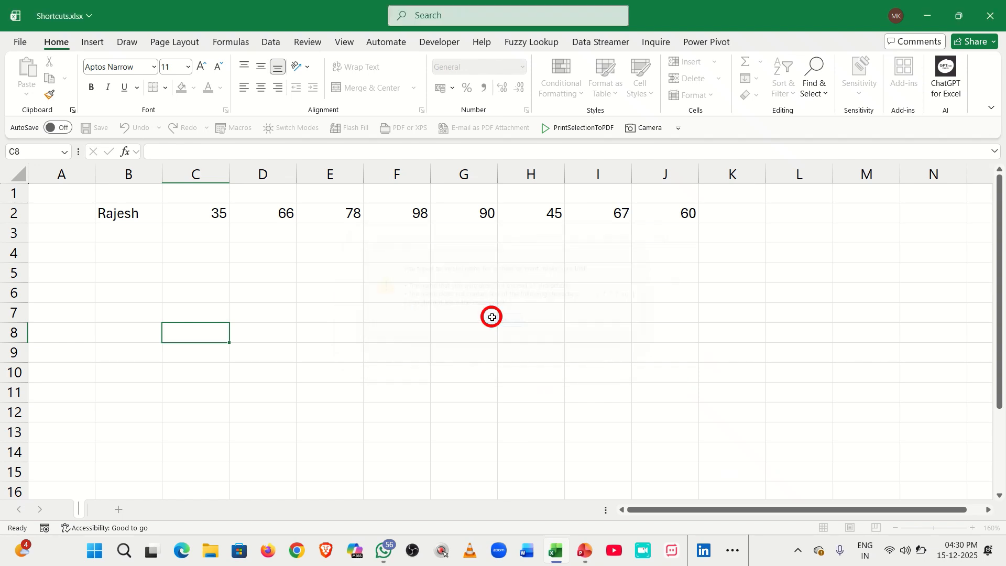
pyautogui.click(308, 294)
pyautogui.click(493, 322)
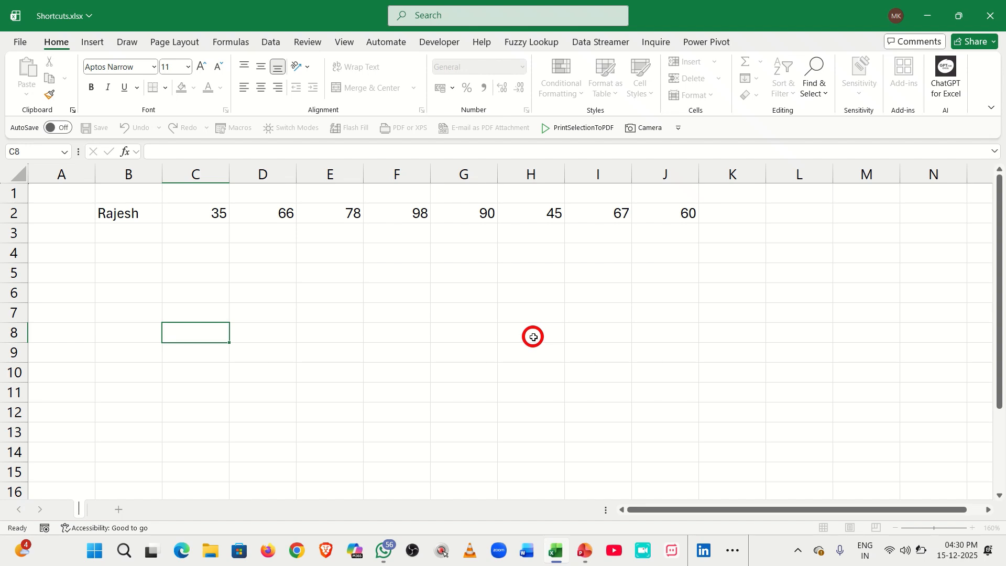
# Cancel the pending rename and rename the Sheet1 tab to 'shortcuts'.
pyautogui.write('sh')
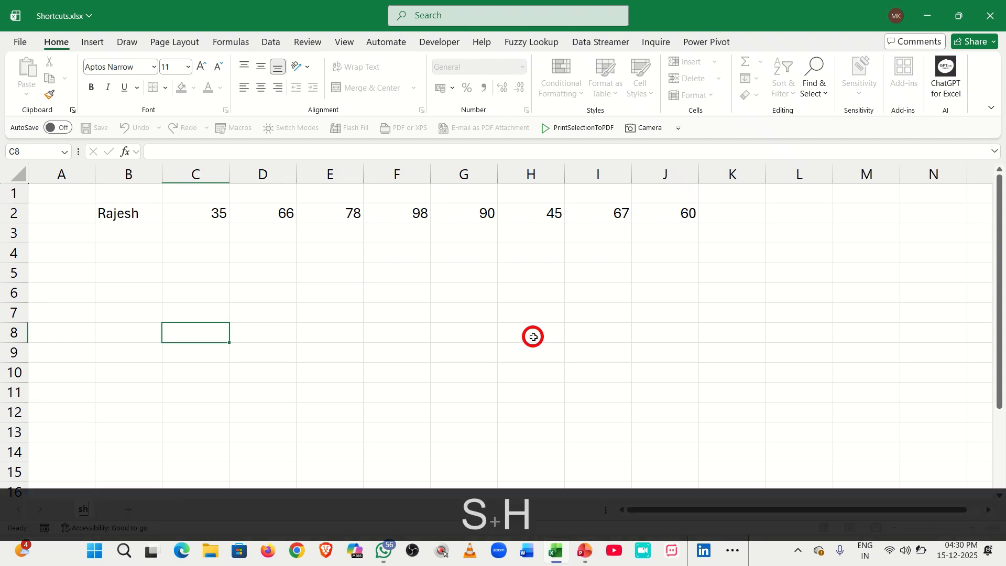
pyautogui.press('BackSpace')
pyautogui.press('BackSpace')
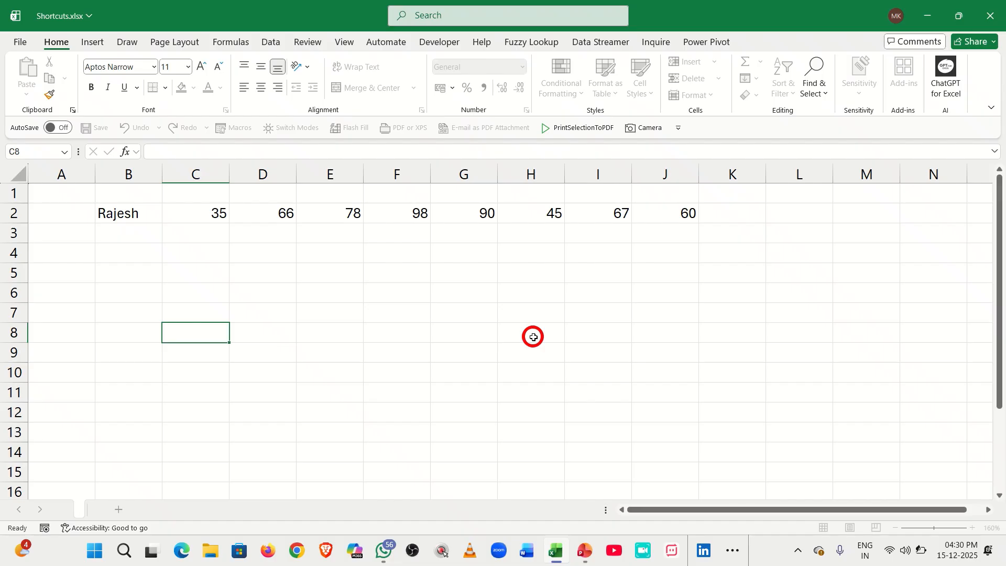
pyautogui.press('Escape')
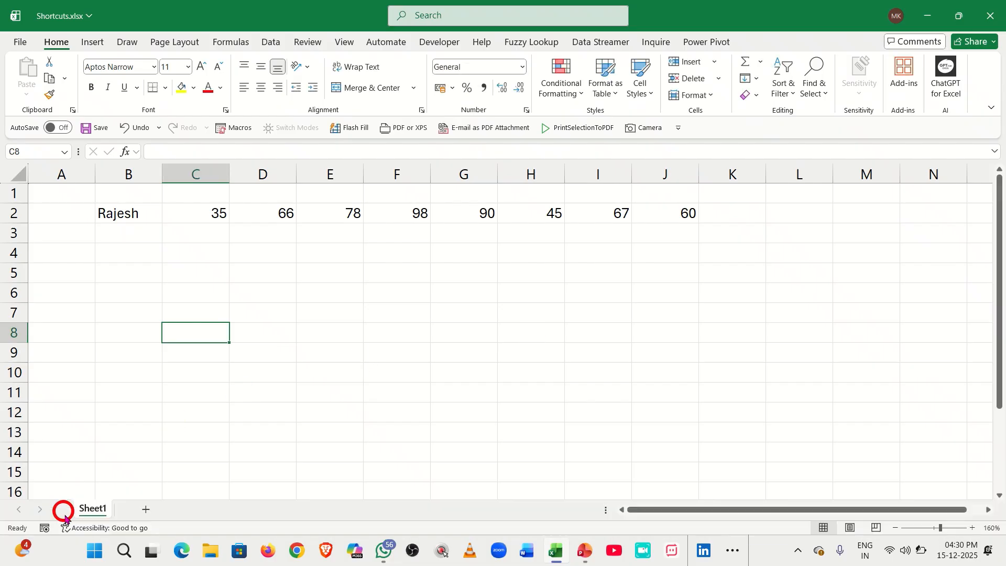
pyautogui.doubleClick(102, 509)
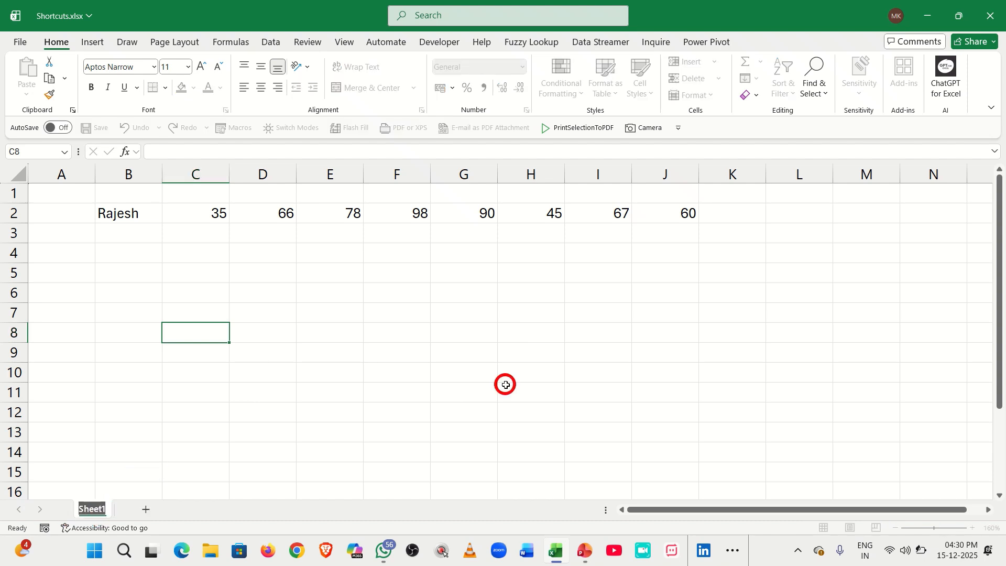
pyautogui.write('short')
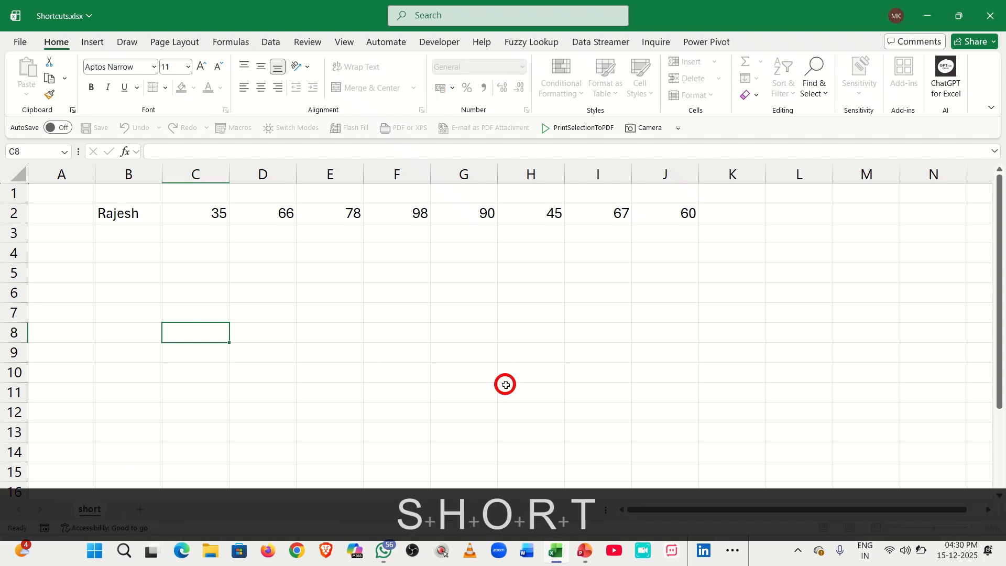
pyautogui.write('cuts')
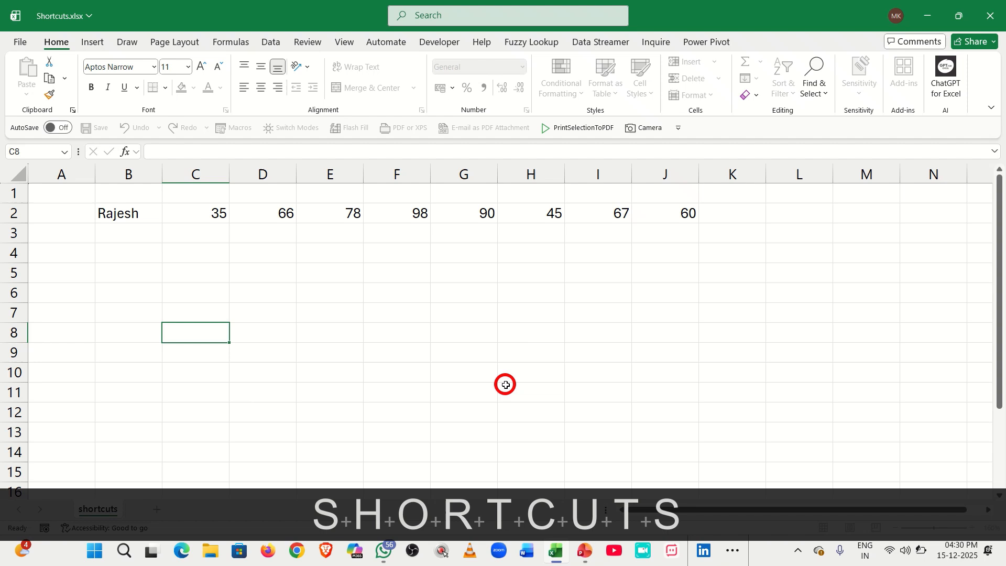
pyautogui.press('Return')
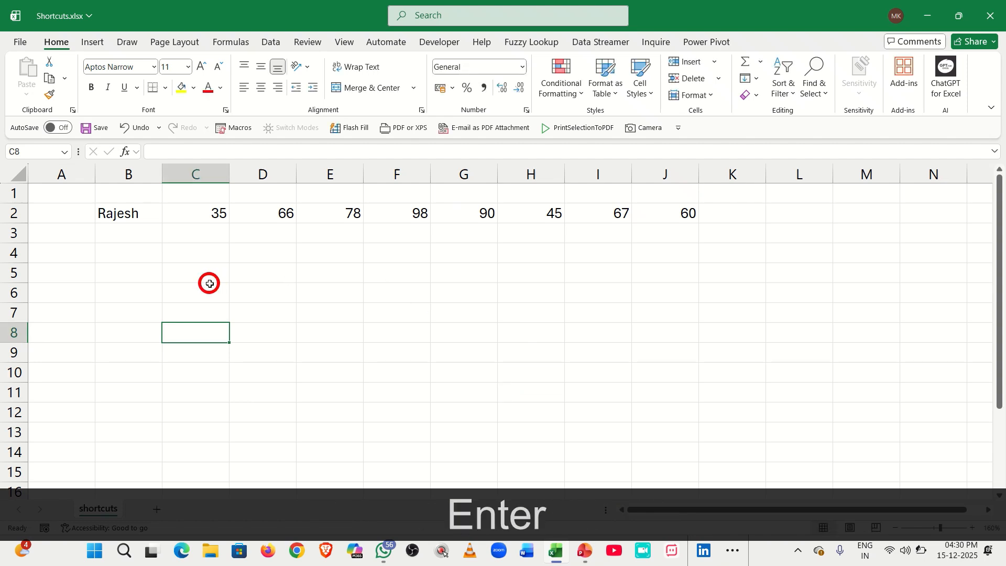
pyautogui.click(208, 289)
pyautogui.press('ctrl')
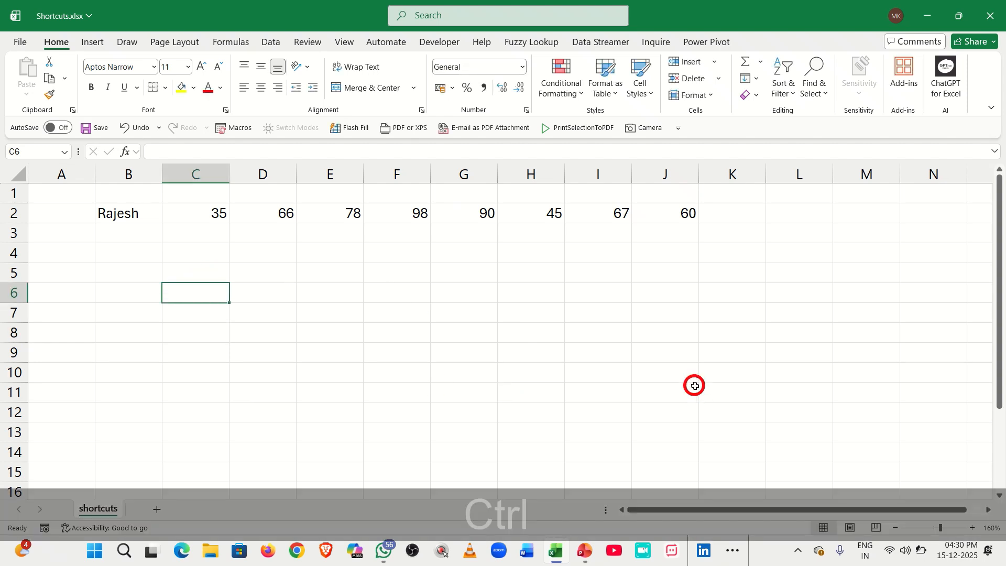
pyautogui.hotkey('ctrl', 'F1')
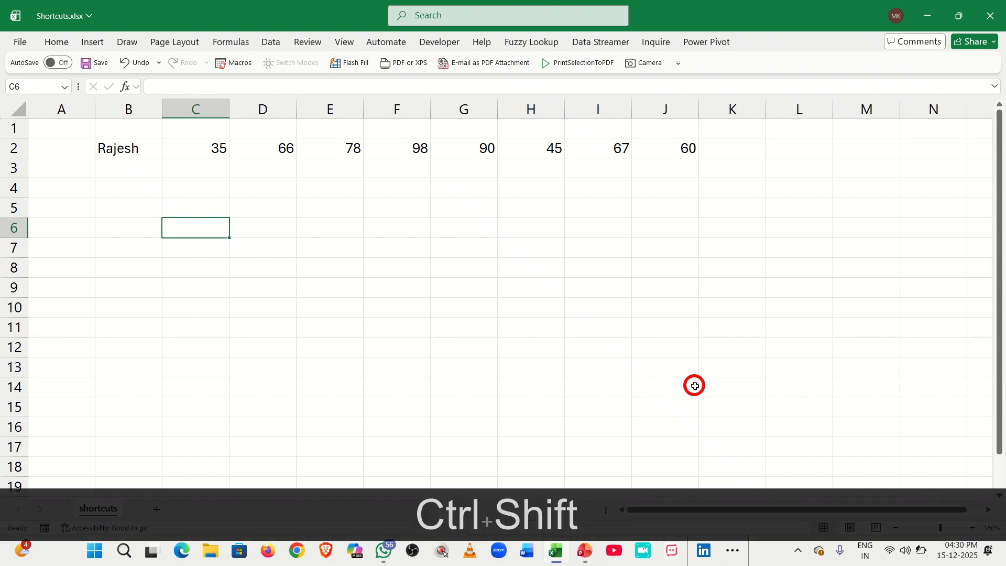
pyautogui.hotkey('ctrl', 'shift', 'F1')
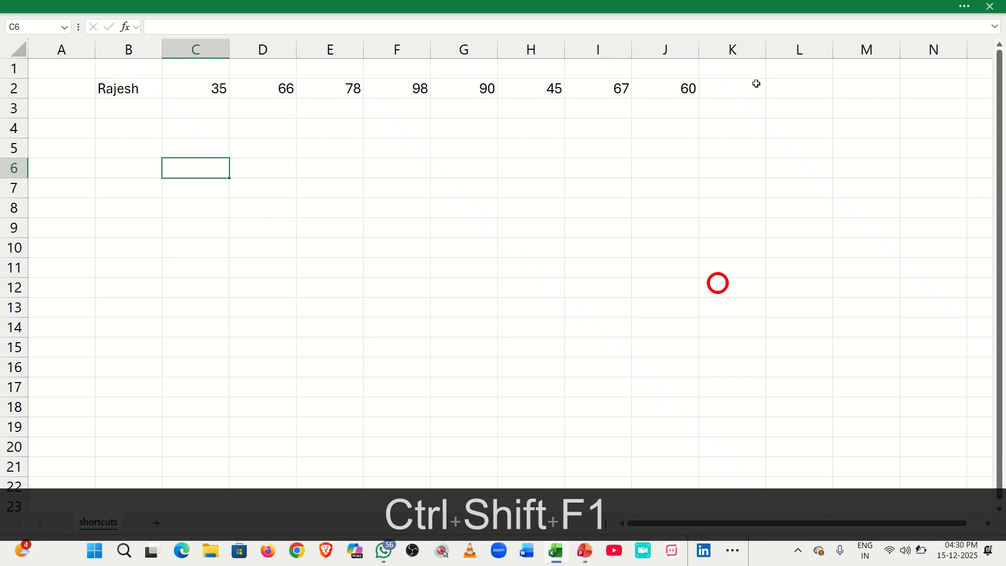
pyautogui.click(715, 3)
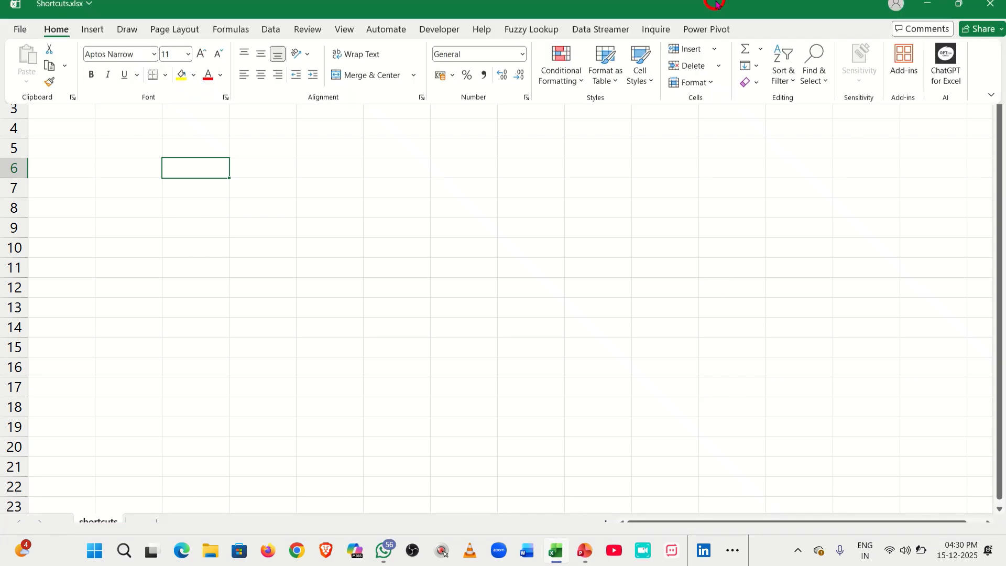
pyautogui.click(493, 302)
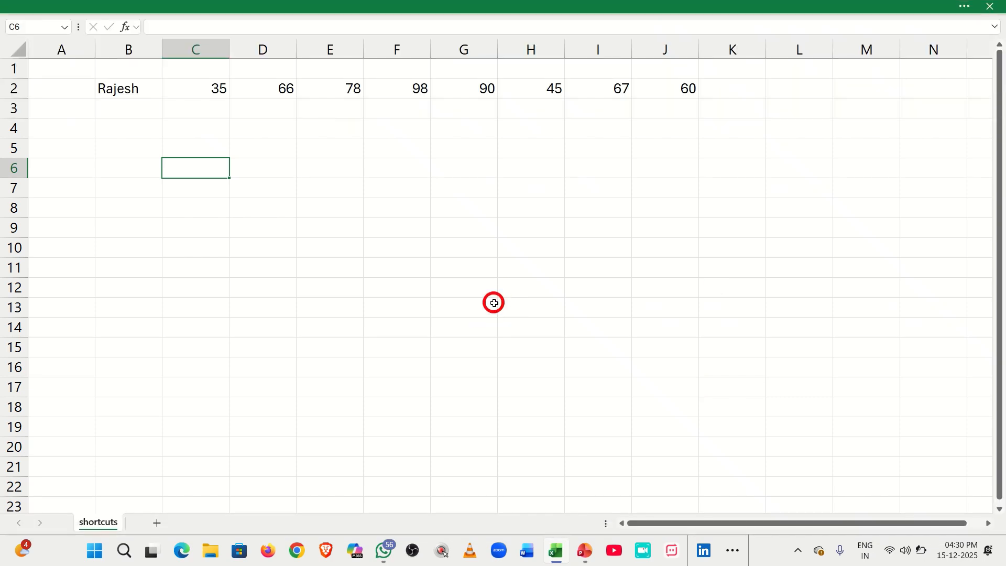
pyautogui.hotkey('ctrl', 'shift', 'F1')
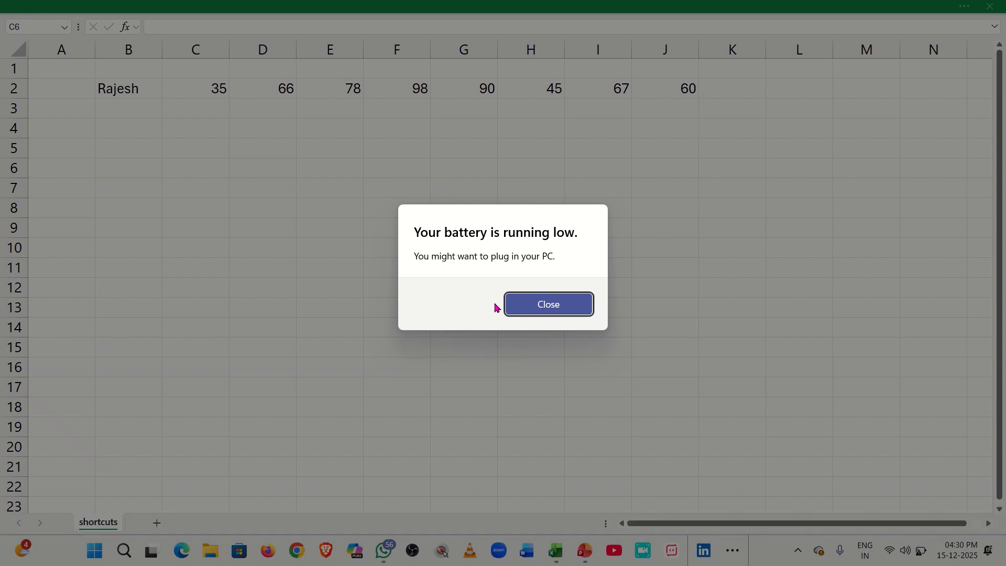
pyautogui.click(495, 307)
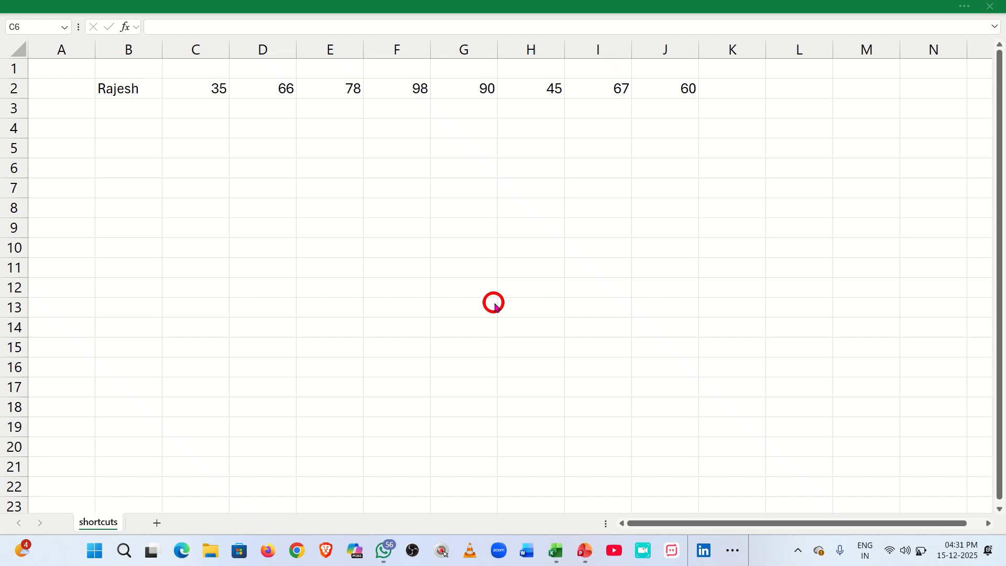
pyautogui.hotkey('ctrl', 'shift', 'F1')
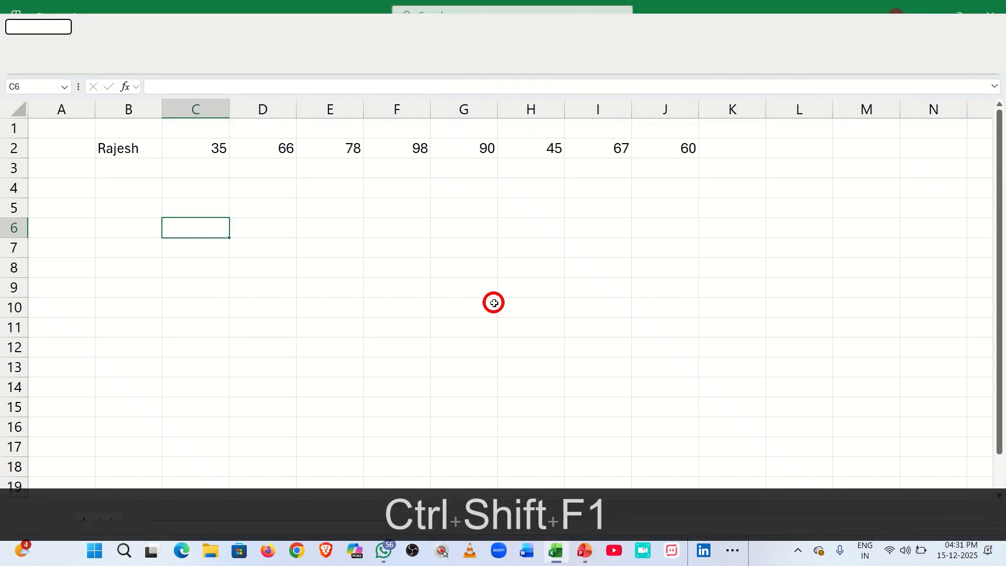
pyautogui.press('ctrl')
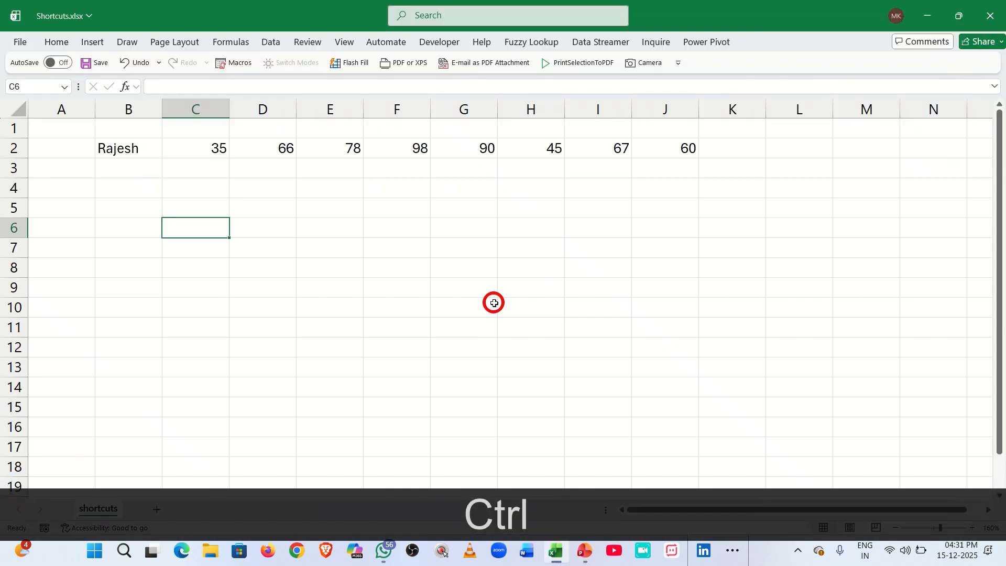
pyautogui.hotkey('ctrl', 'F1')
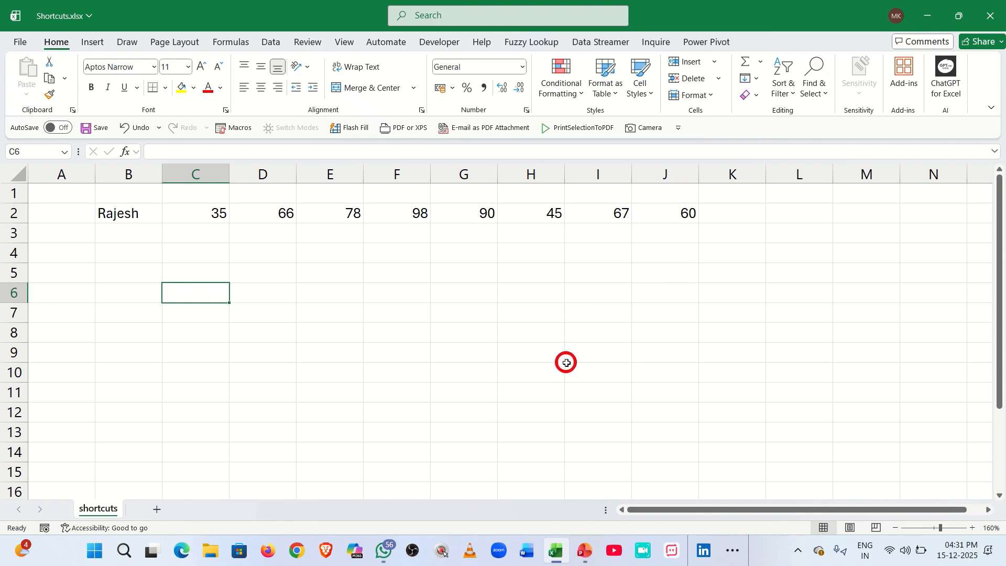
pyautogui.moveTo(537, 2)
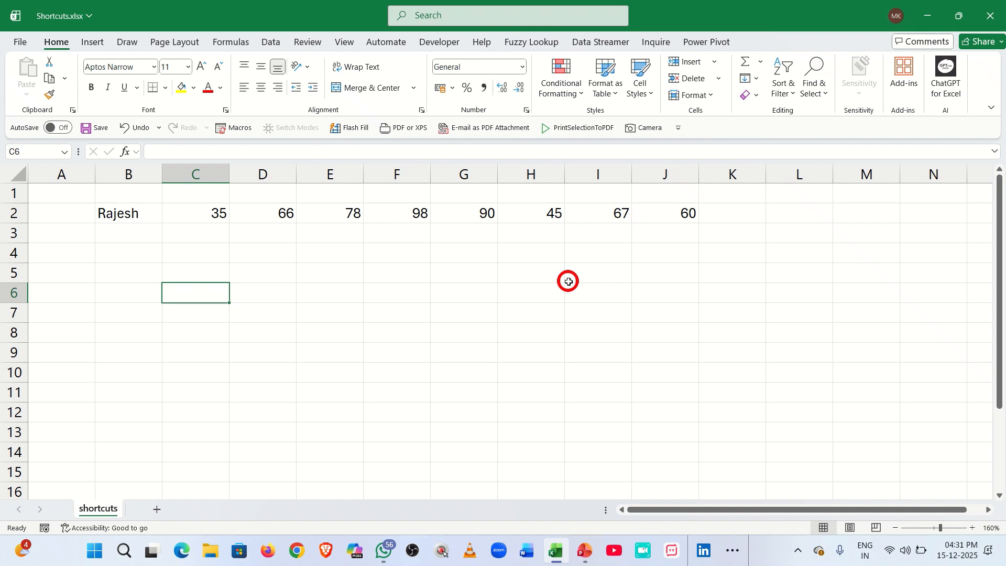
# Review the C2:J2 defined name in Name Manager and close it without changes.
pyautogui.press('ctrl')
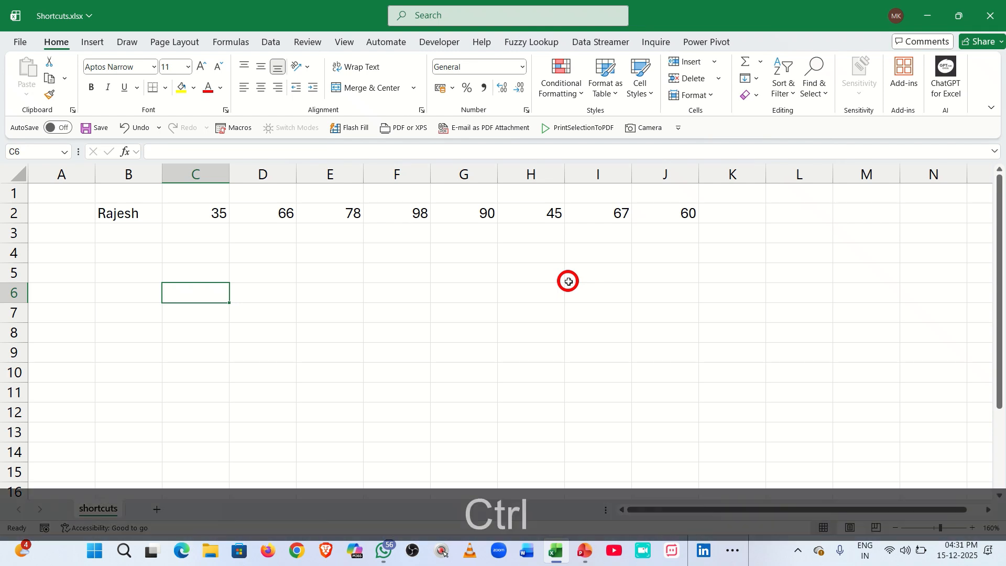
pyautogui.hotkey('ctrl', 'F3')
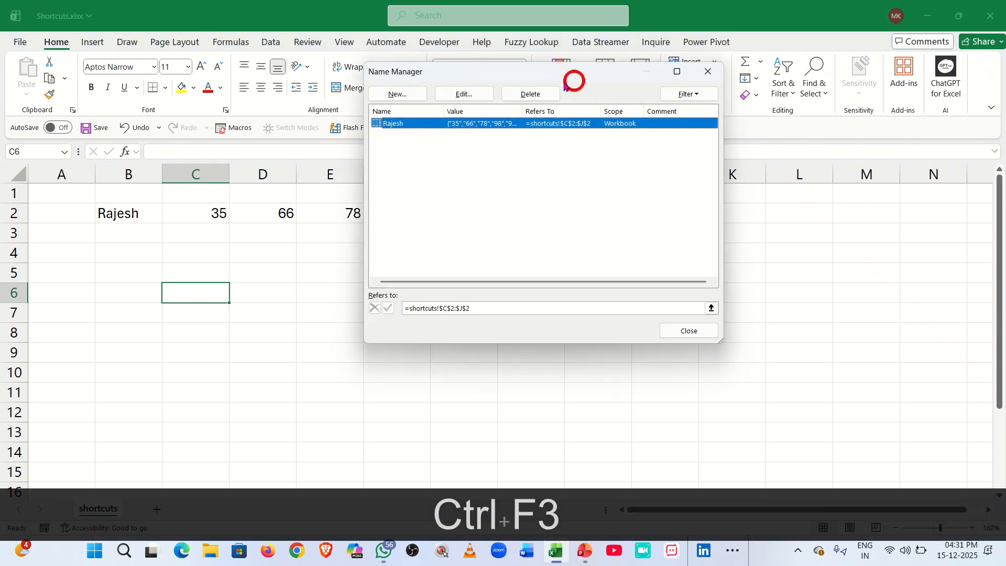
pyautogui.moveTo(578, 74); pyautogui.dragTo(562, 95)
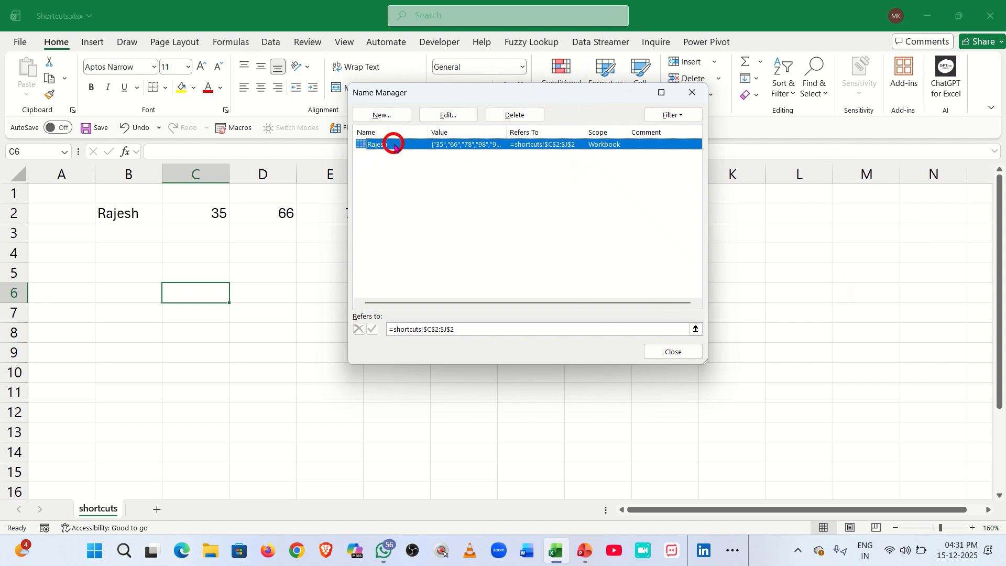
pyautogui.click(434, 114)
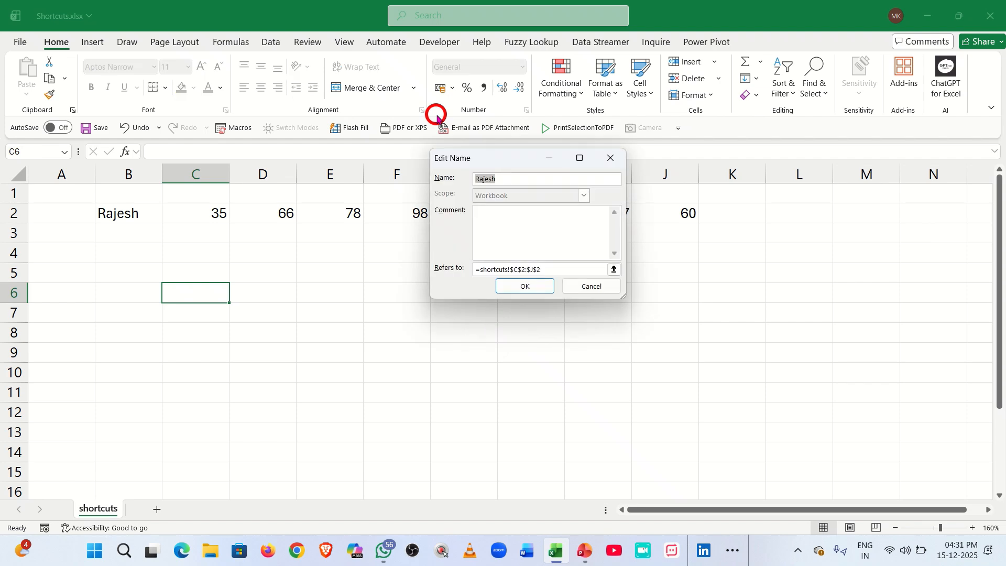
pyautogui.click(609, 287)
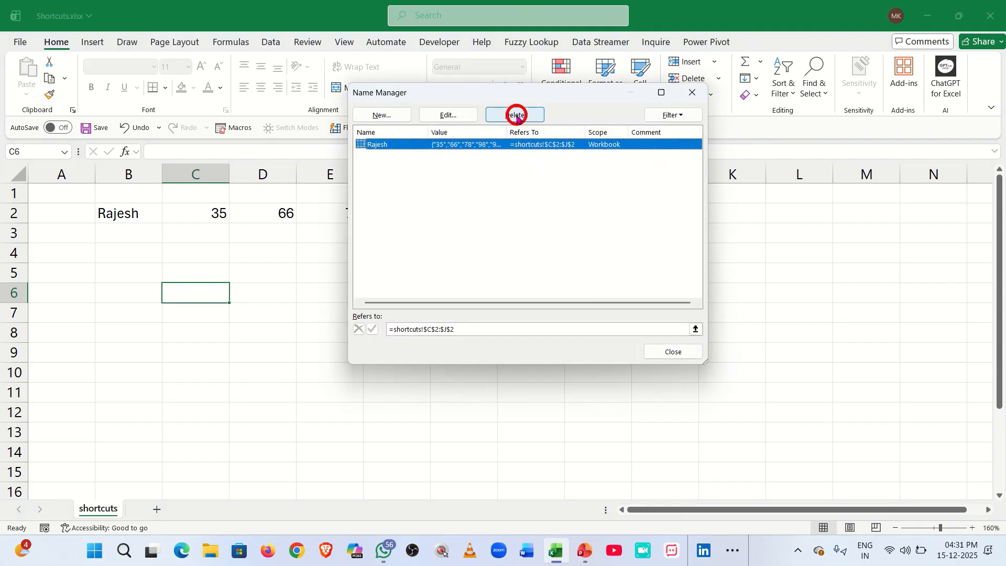
pyautogui.click(669, 352)
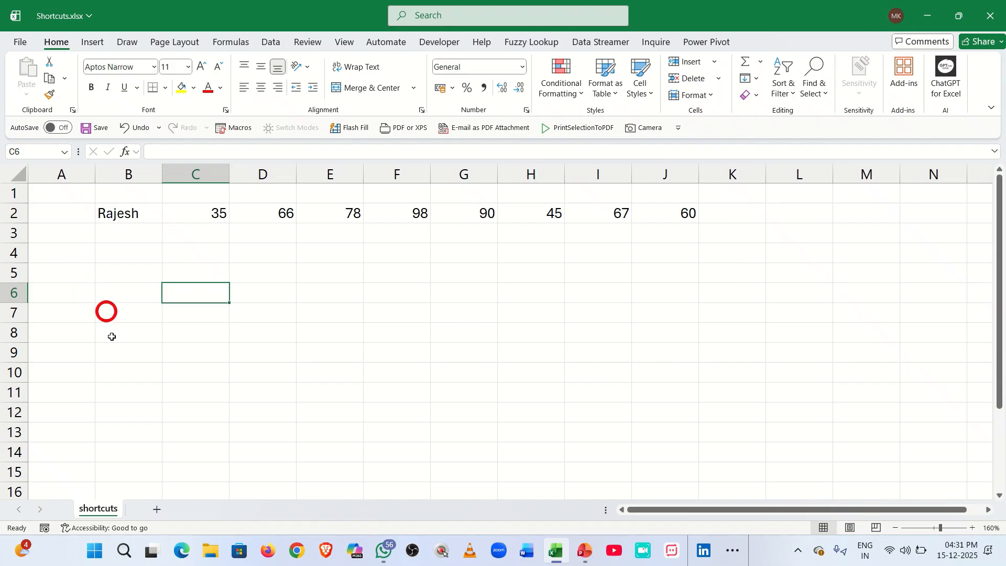
# Enter 45, 66, 88, 76, 80 and 40 into D7:I7, then select that row of values.
pyautogui.click(269, 310)
pyautogui.write('45')
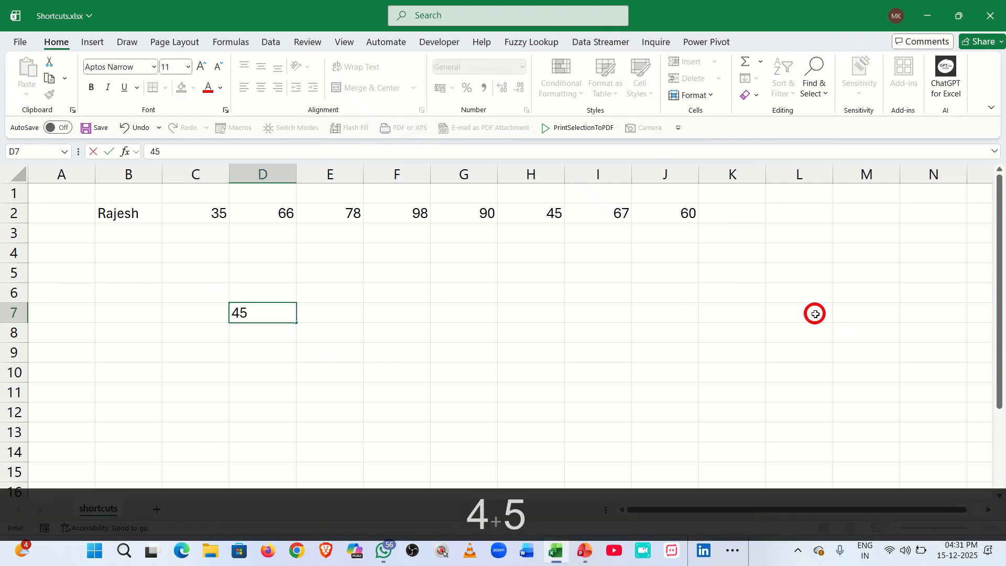
pyautogui.press('Tab')
pyautogui.write('66')
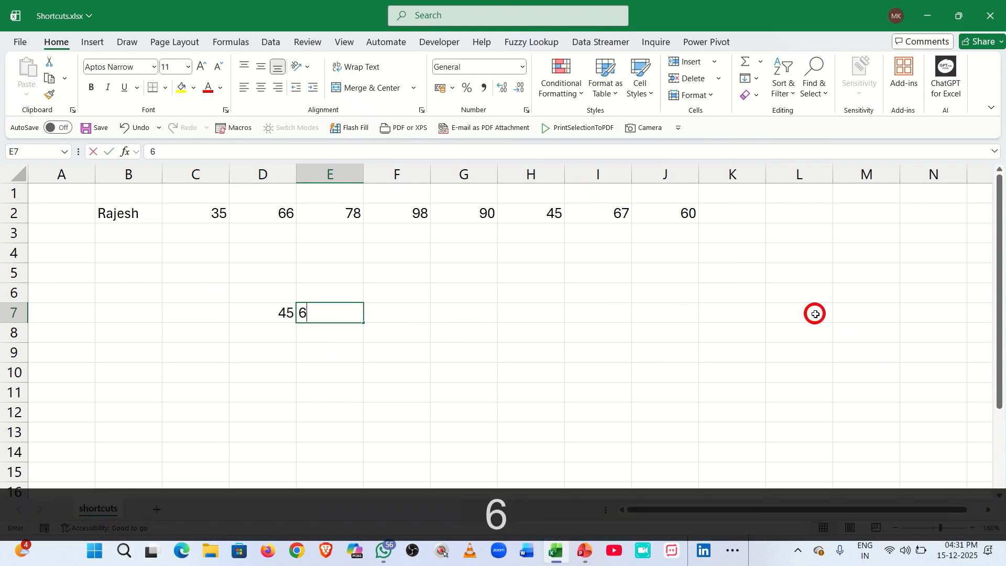
pyautogui.press('Tab')
pyautogui.write('88')
pyautogui.press('Tab')
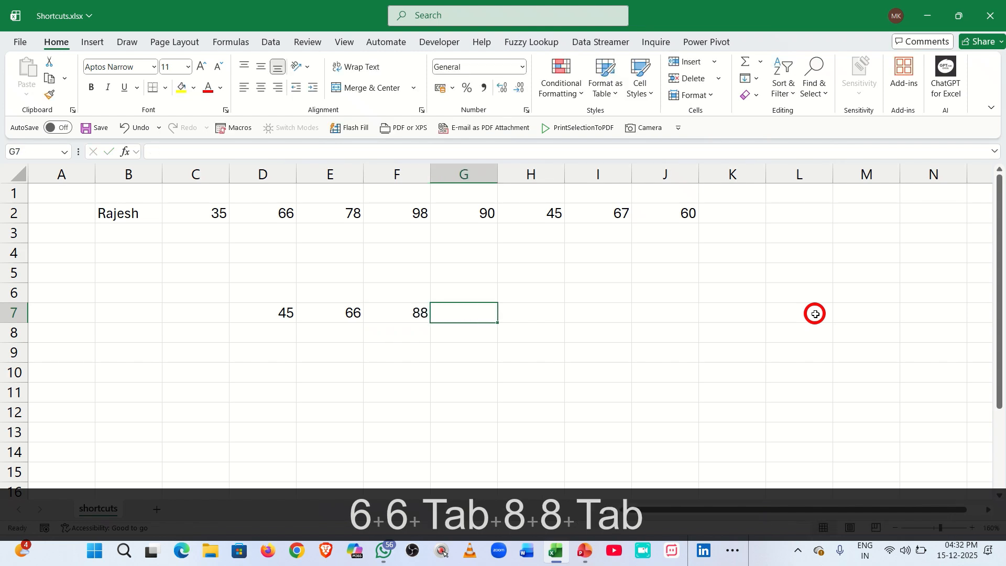
pyautogui.write('76')
pyautogui.press('Tab')
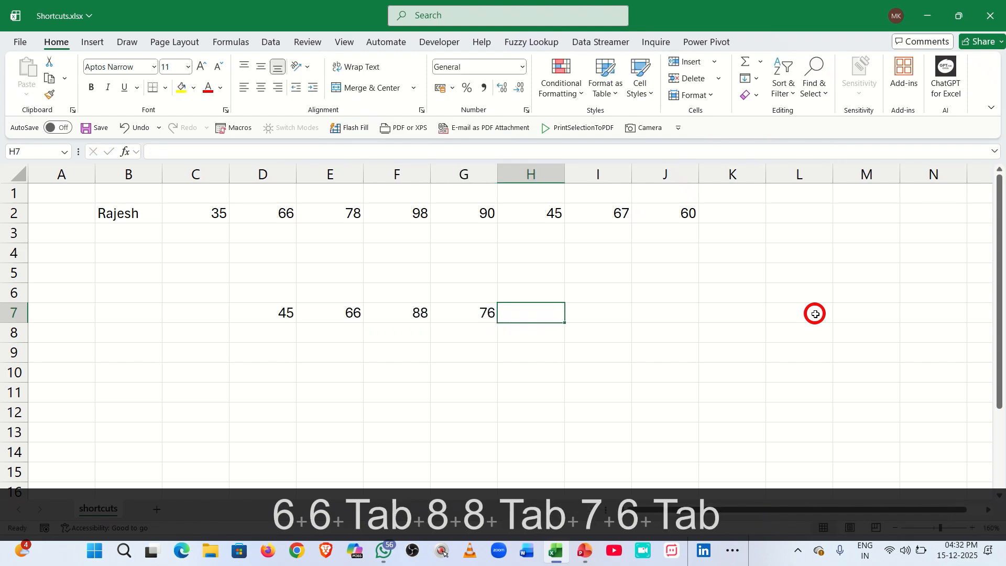
pyautogui.write('80')
pyautogui.press('Tab')
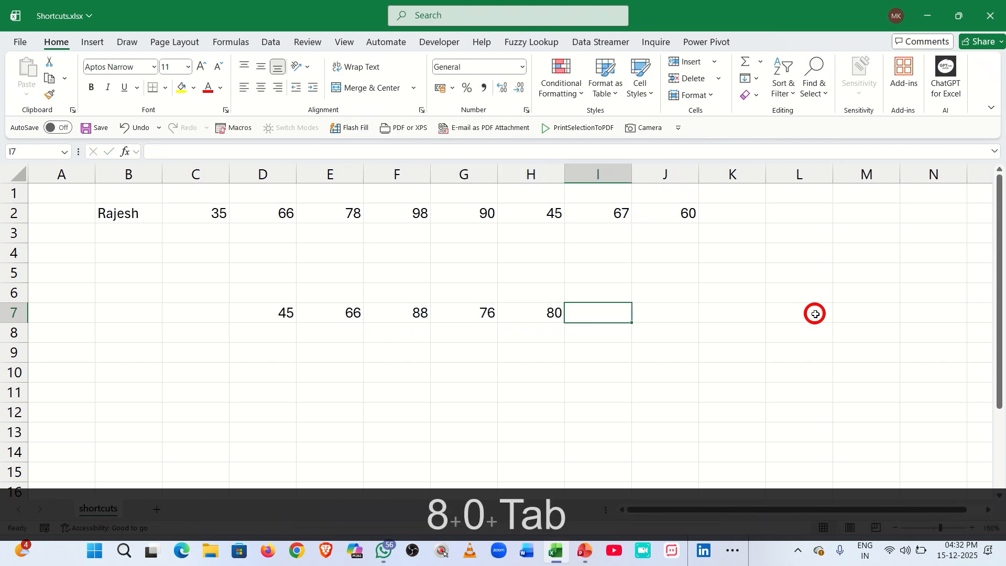
pyautogui.write('45')
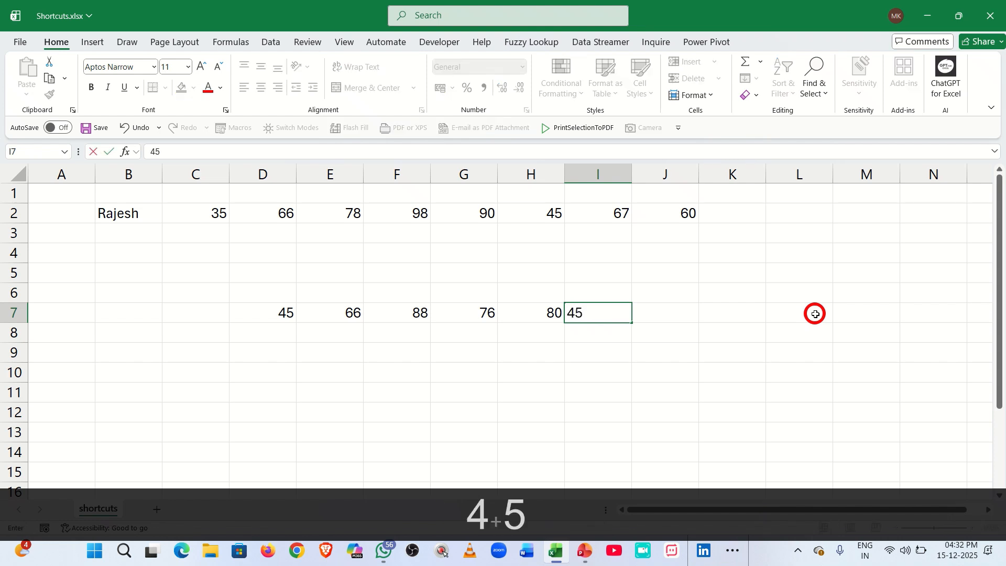
pyautogui.press('BackSpace')
pyautogui.write('0')
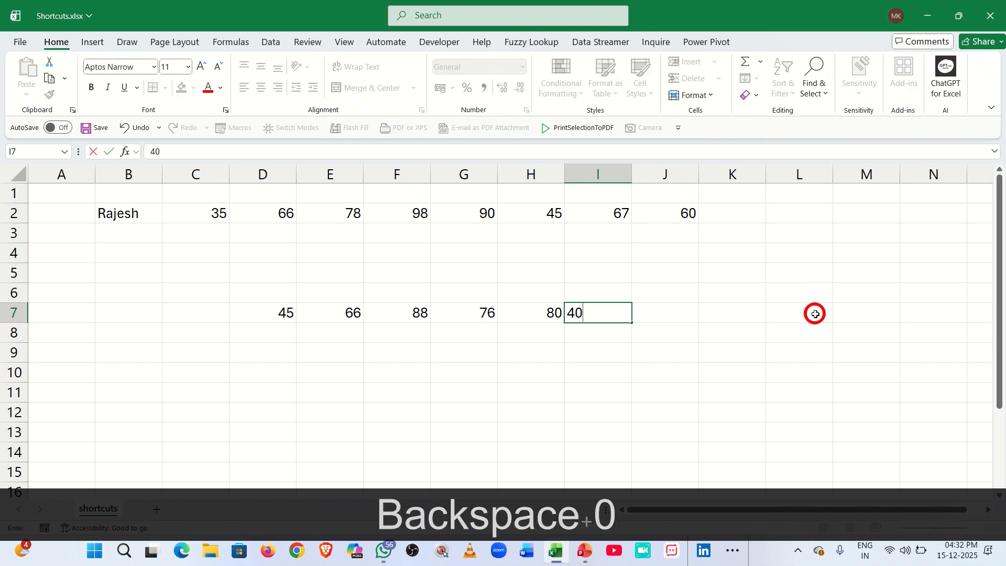
pyautogui.press('Tab')
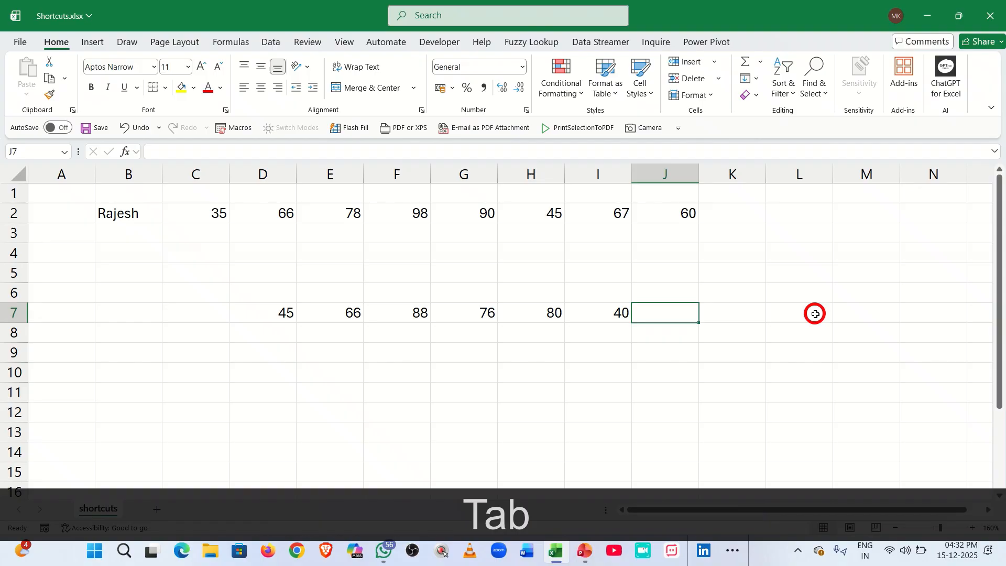
pyautogui.click(233, 315)
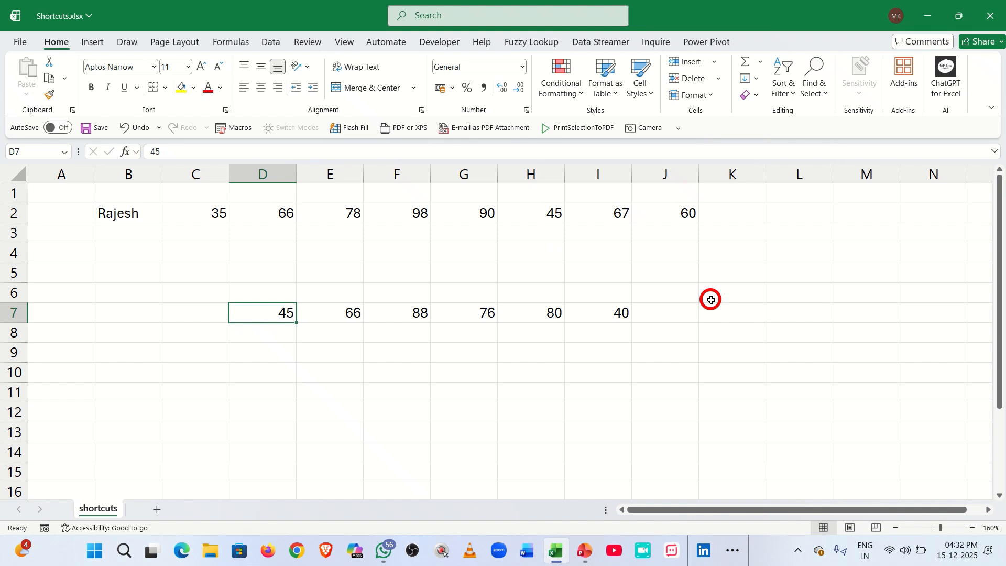
pyautogui.hotkey('ctrl', 'shift', 'Right')
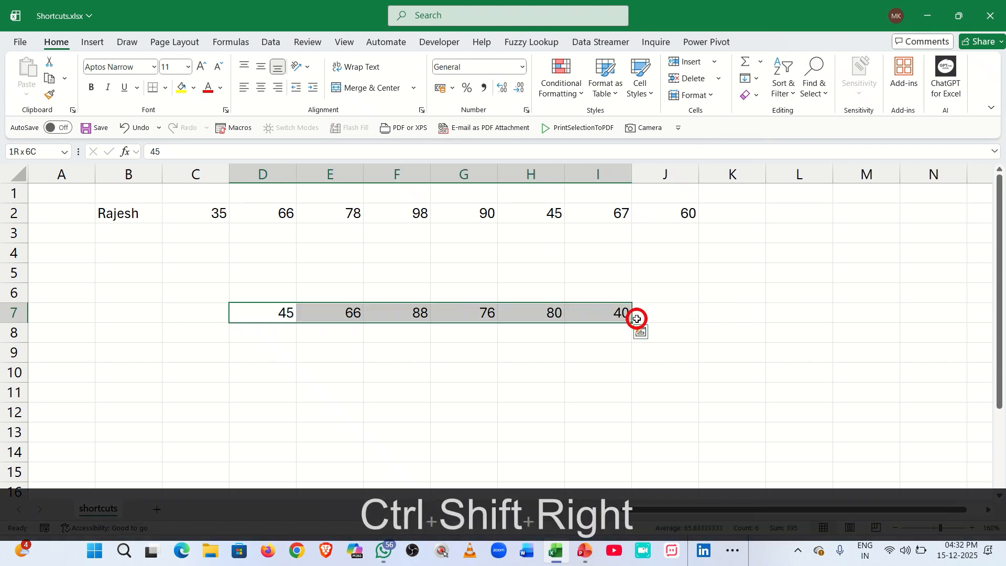
# Fill the D7:I7 values down through row 15.
pyautogui.moveTo(631, 322); pyautogui.dragTo(631, 471)
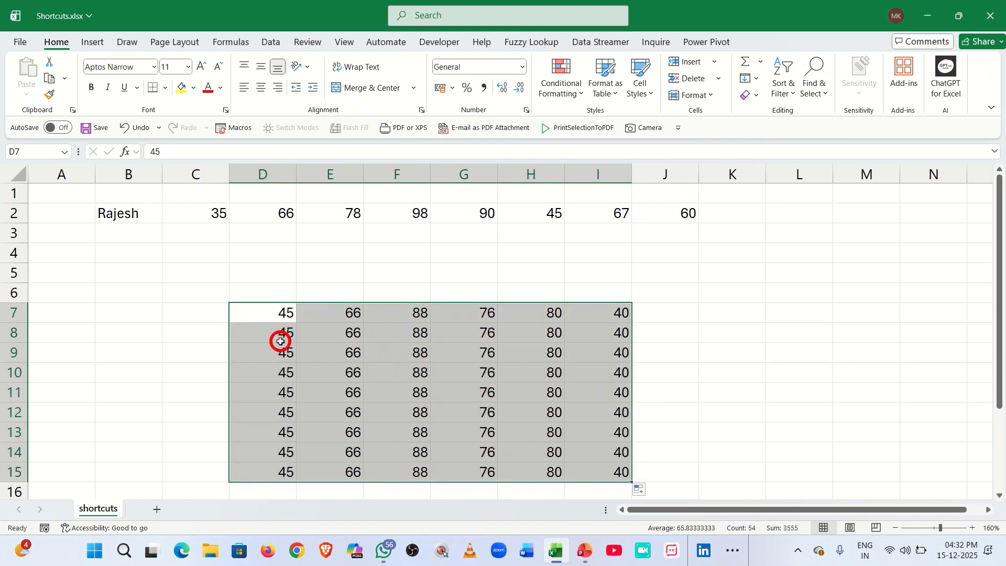
pyautogui.moveTo(265, 315); pyautogui.dragTo(272, 467)
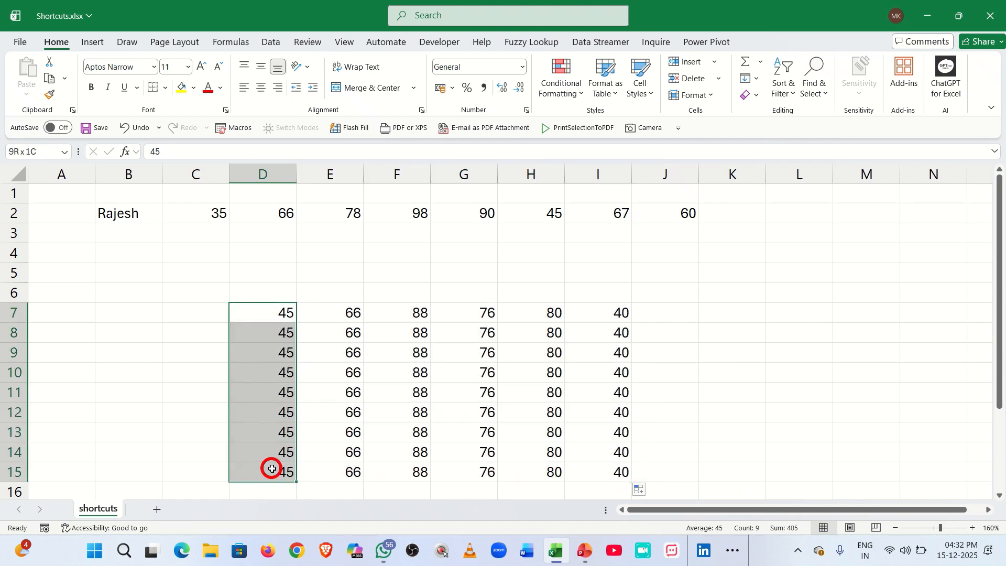
pyautogui.click(399, 376)
pyautogui.click(265, 310)
pyautogui.moveTo(266, 310); pyautogui.dragTo(591, 313)
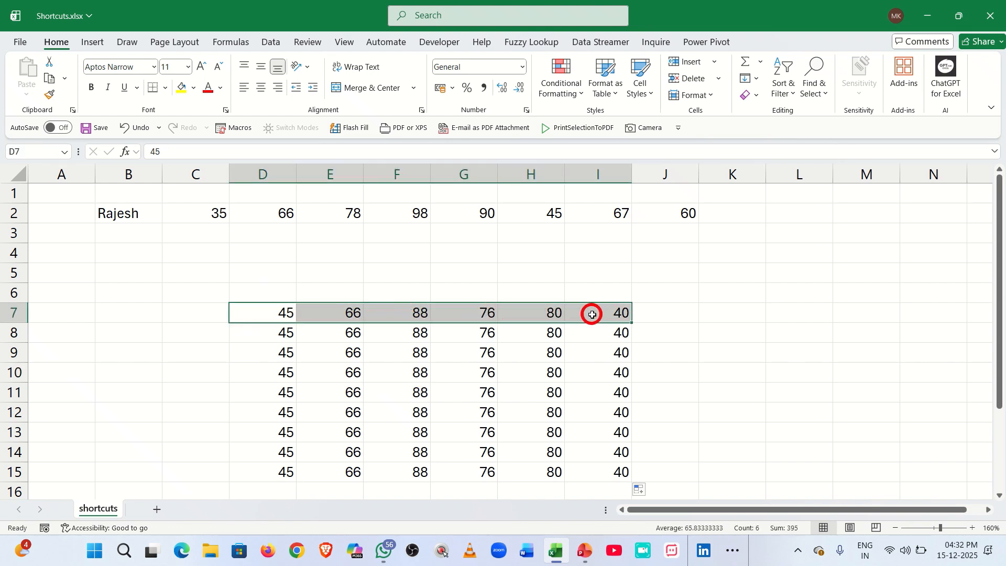
# Change F10 to 82, F13 to 60 and H12 to 34, then select the whole D7:I15 block.
pyautogui.click(415, 375)
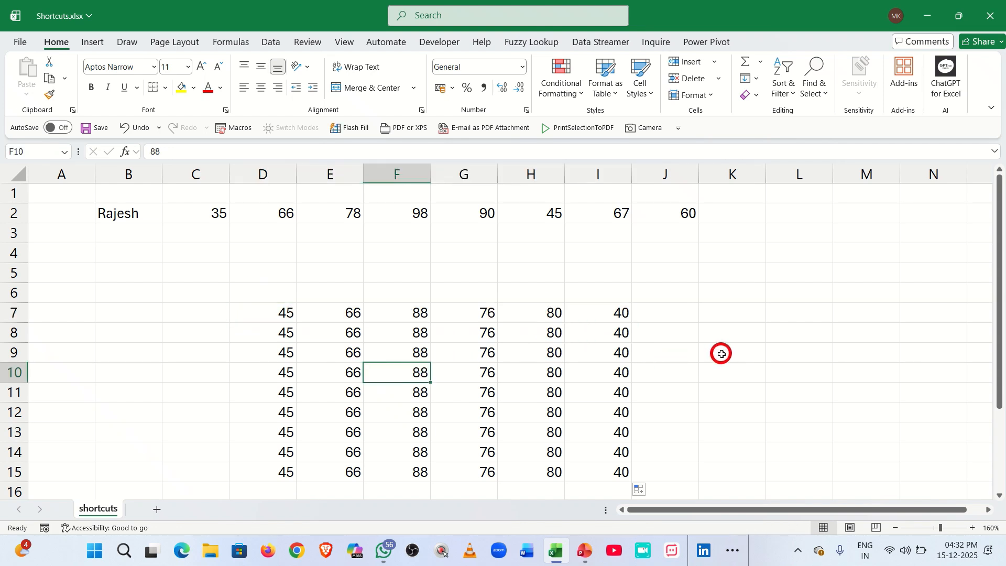
pyautogui.write('8')
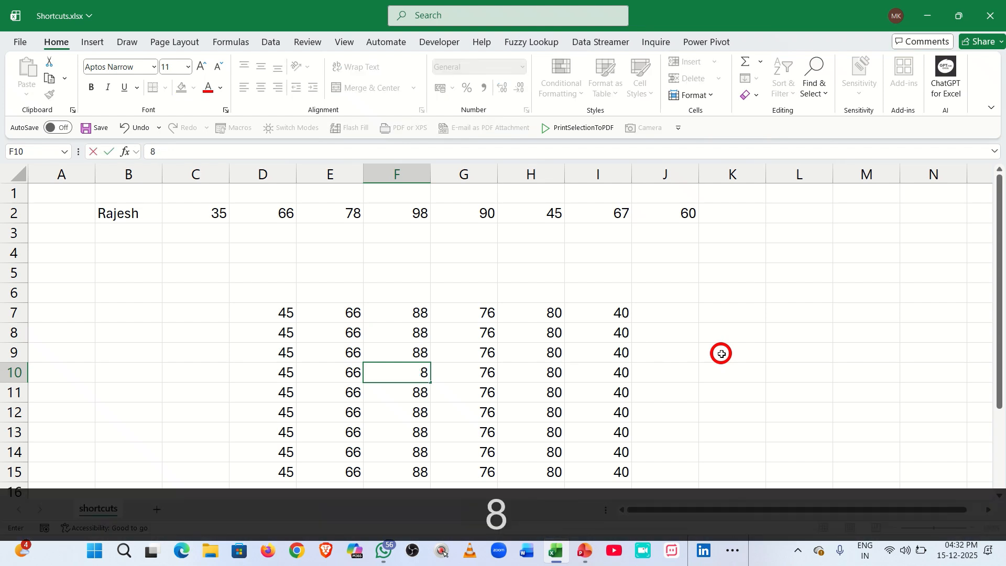
pyautogui.write('2')
pyautogui.press('Return')
pyautogui.press('Return')
pyautogui.press('Return')
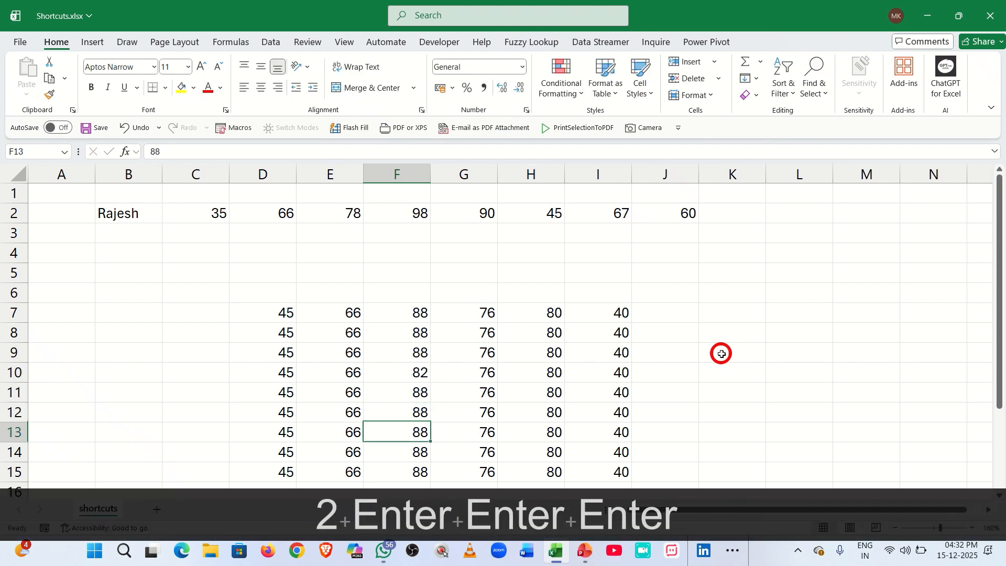
pyautogui.write('60')
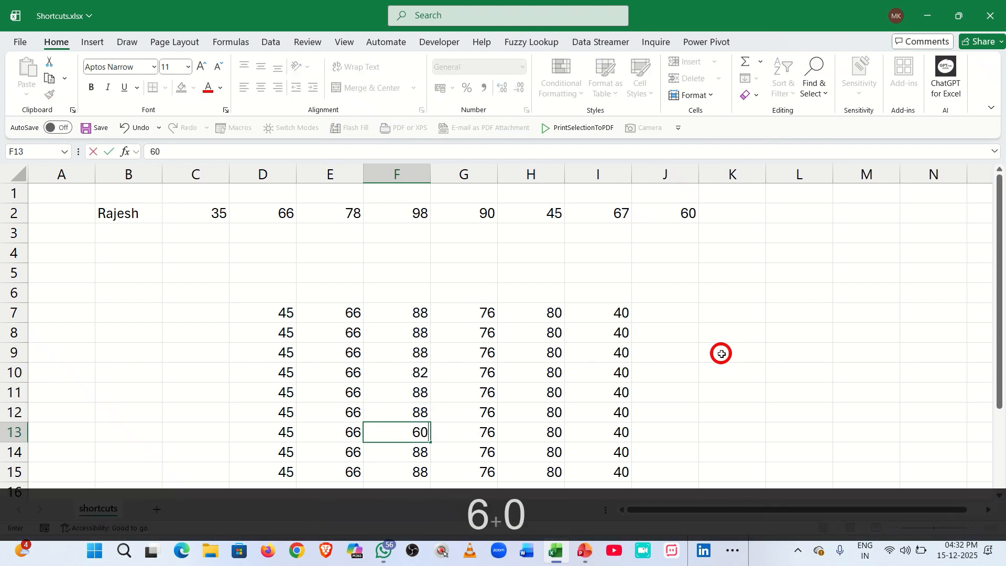
pyautogui.press('Return')
pyautogui.press('Right')
pyautogui.press('Right')
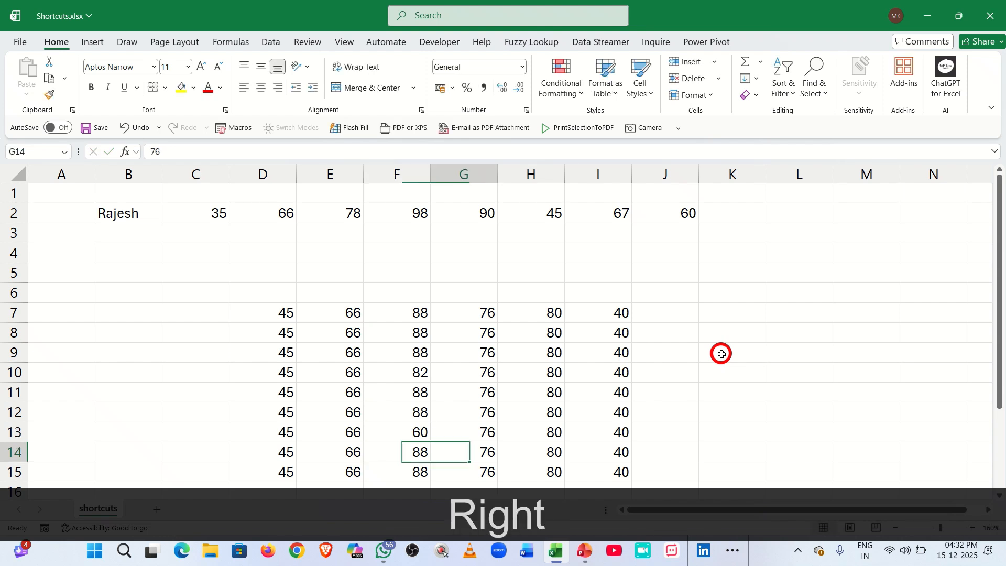
pyautogui.press('Up')
pyautogui.press('Up')
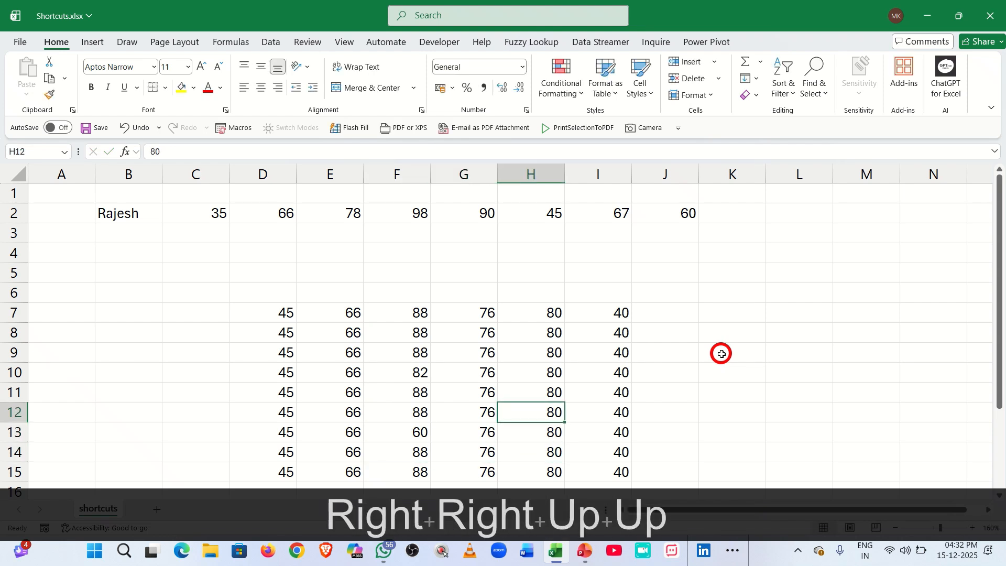
pyautogui.write('34')
pyautogui.press('Return')
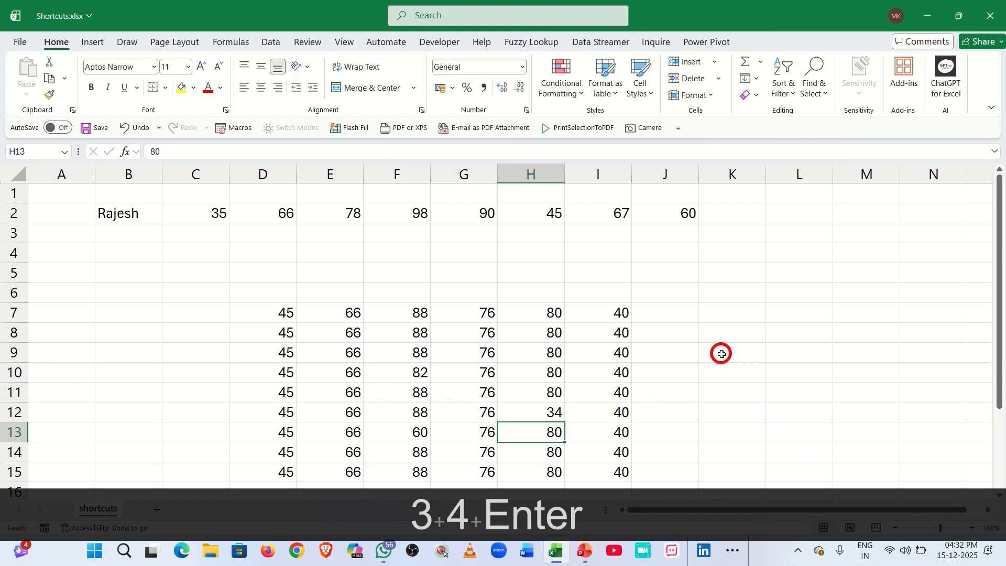
pyautogui.hotkey('ctrl', 'a')
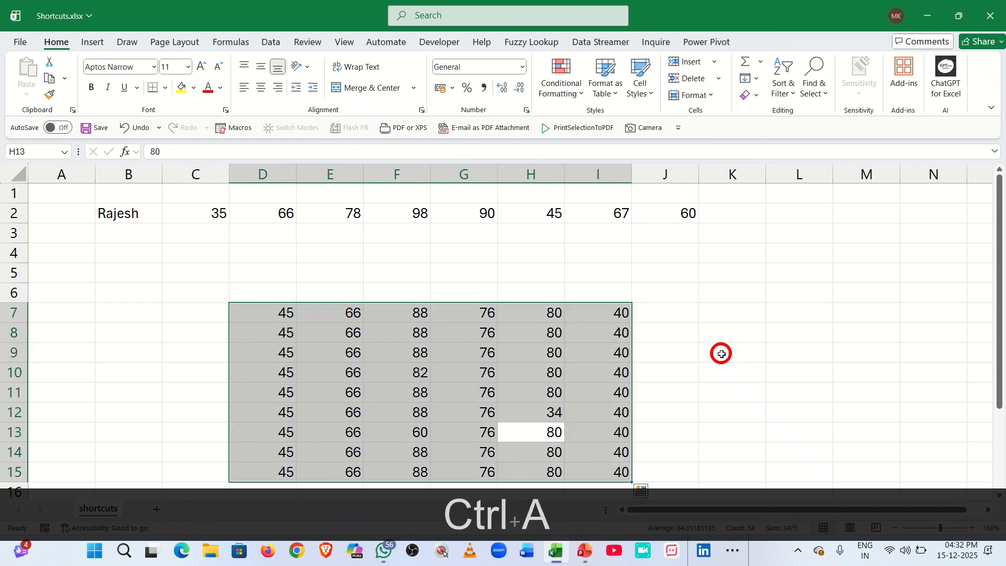
# Select the row differences in D7:I15 (F10, F13 and H12), then clear the selection.
pyautogui.click(266, 315)
pyautogui.hotkey('ctrl', 'a')
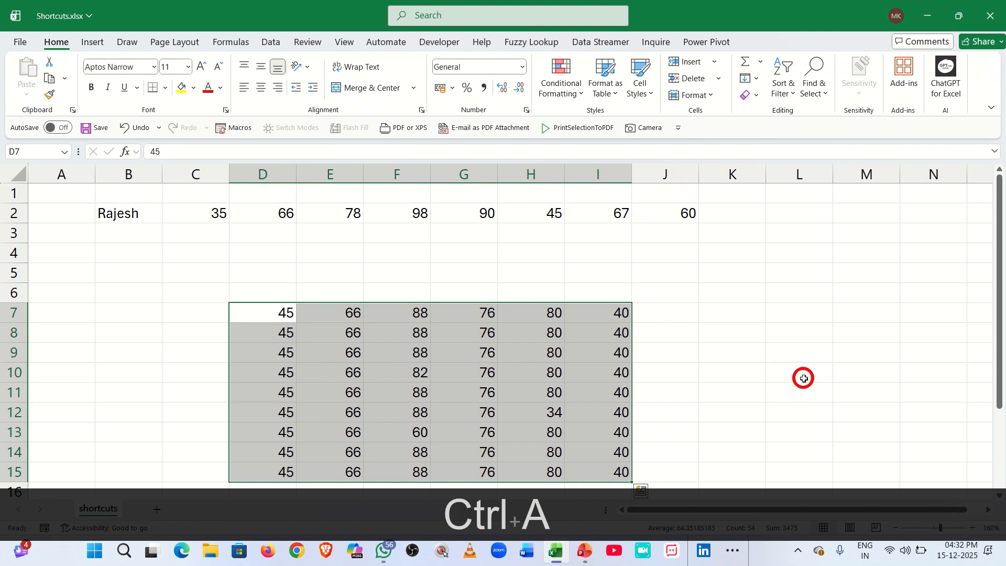
pyautogui.hotkey('ctrl', 'shift', '\\')
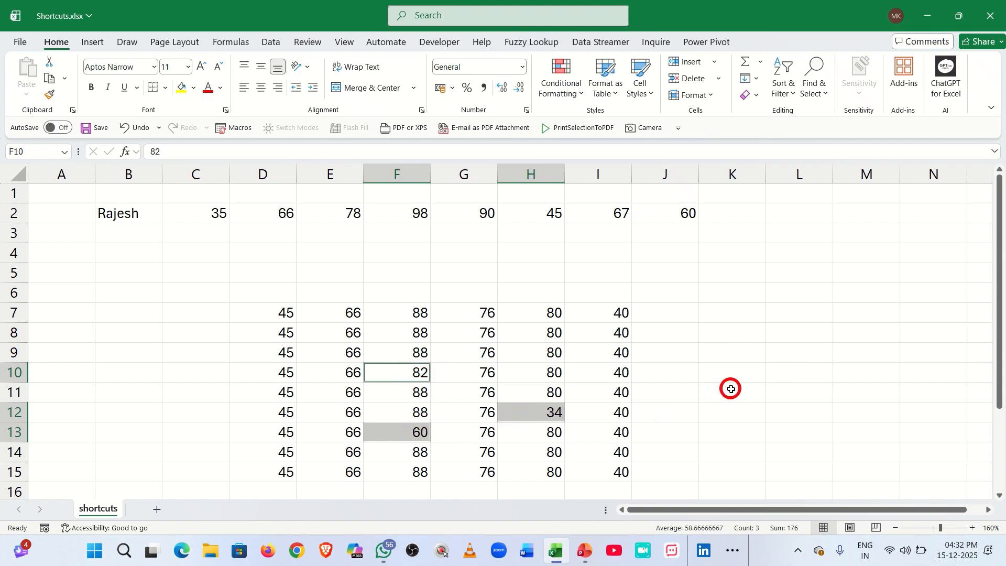
pyautogui.click(704, 365)
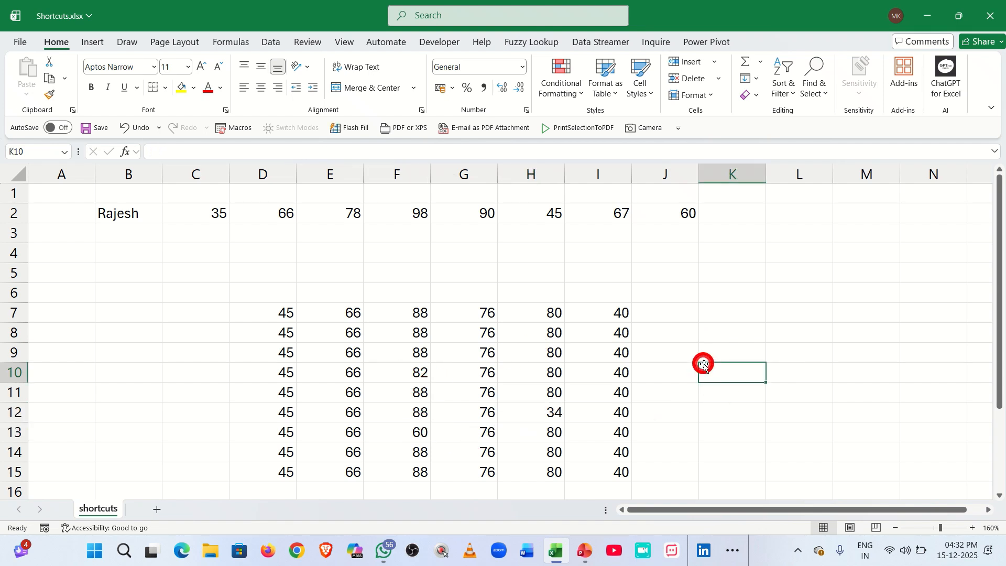